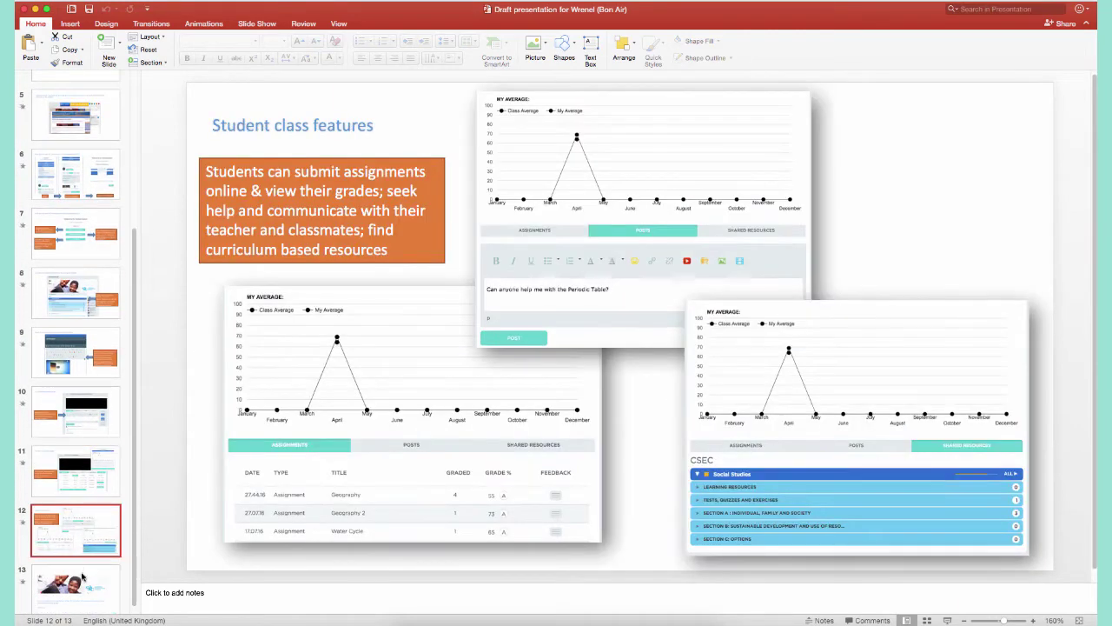
Play the presentation from the beginning, advance to the slide on how the CXC-Notesmaster platform works, and exit the show
{"action": "left_click", "coordinate": [82, 577]}
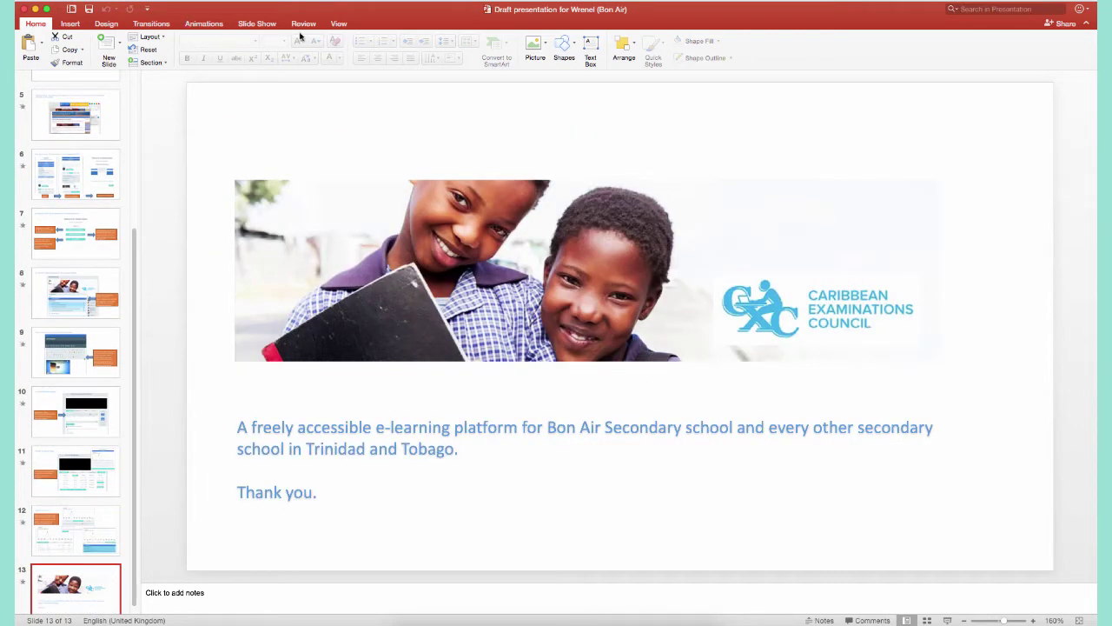
{"action": "left_click", "coordinate": [339, 24]}
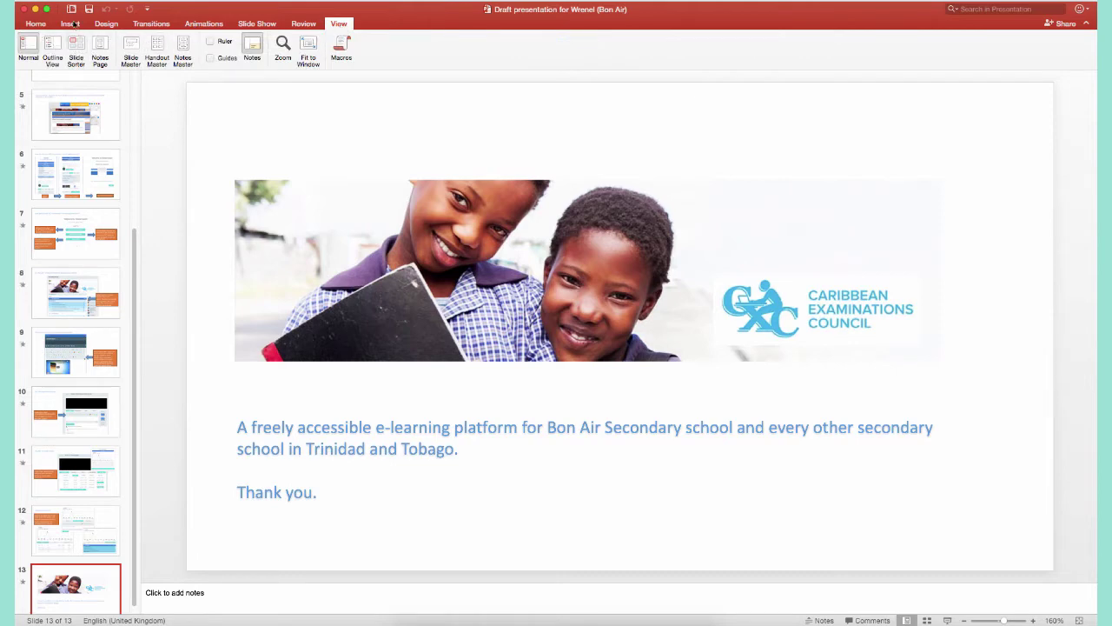
{"action": "left_click", "coordinate": [256, 26]}
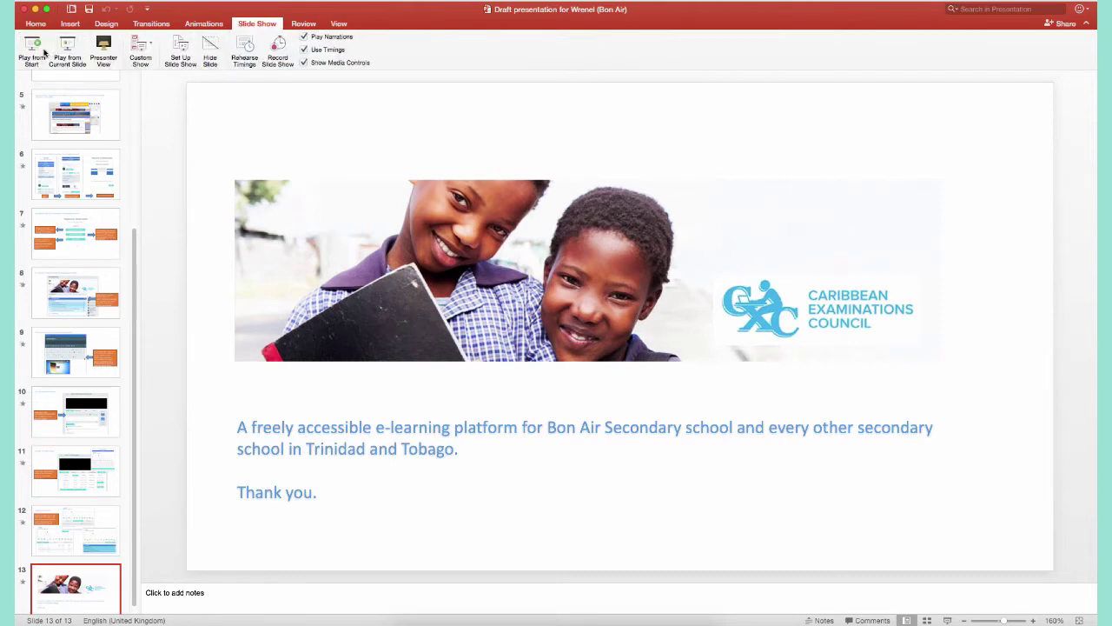
{"action": "left_click", "coordinate": [44, 62]}
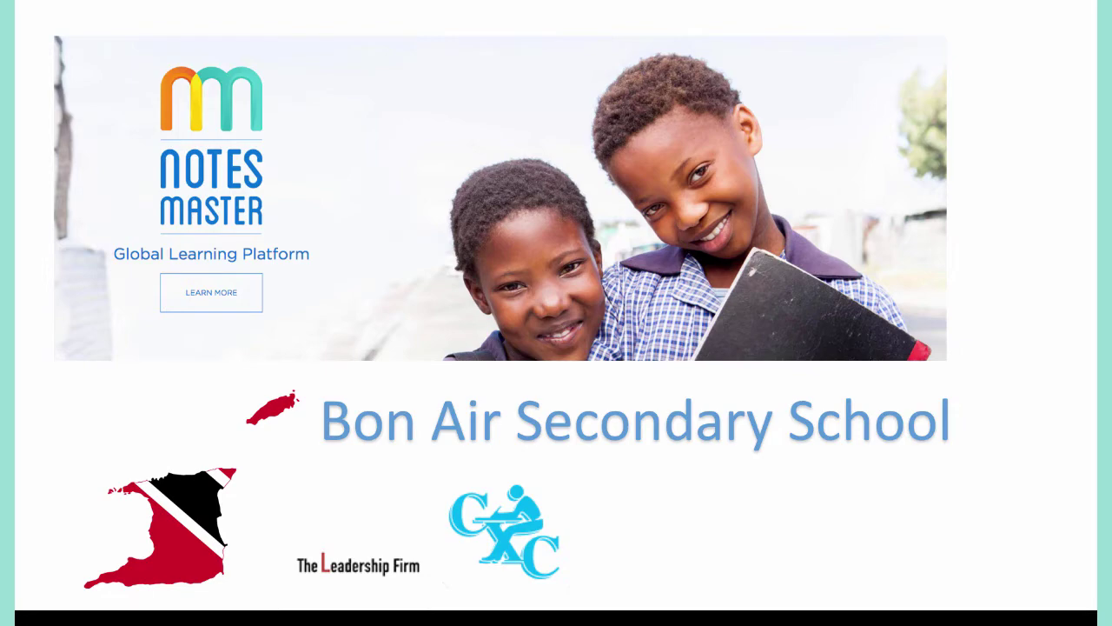
{"action": "left_click", "coordinate": [643, 214]}
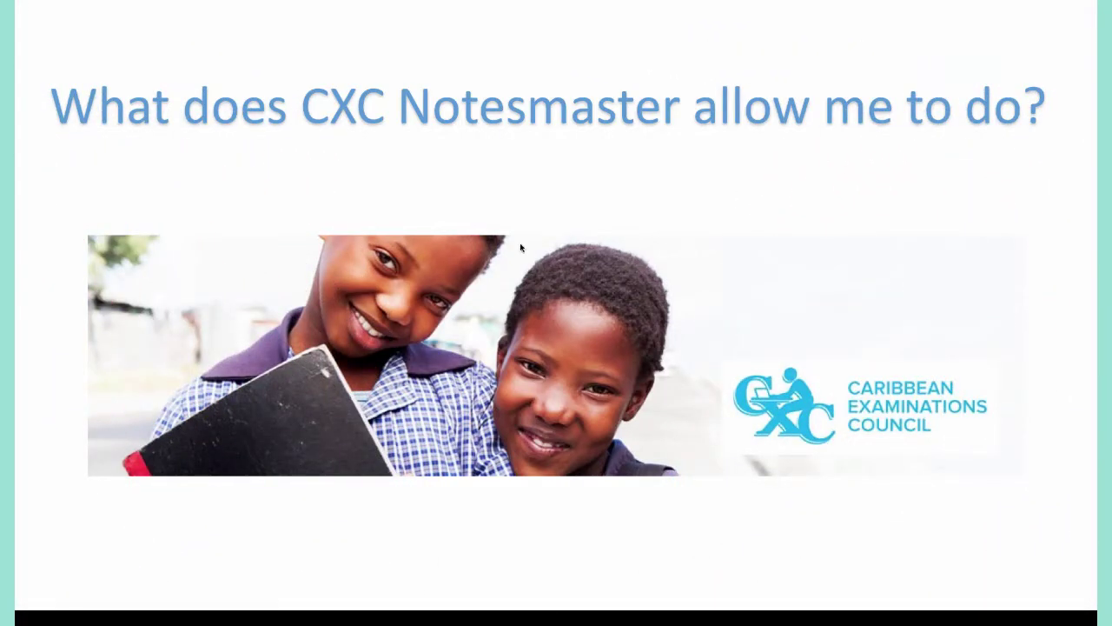
{"action": "left_click", "coordinate": [518, 164]}
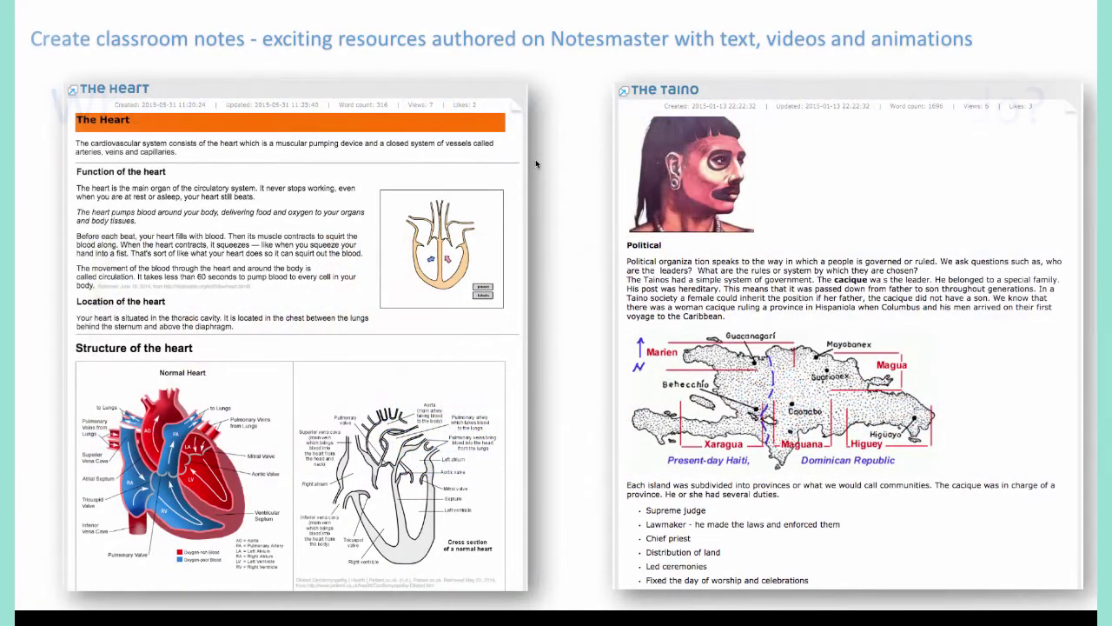
{"action": "left_click", "coordinate": [535, 159]}
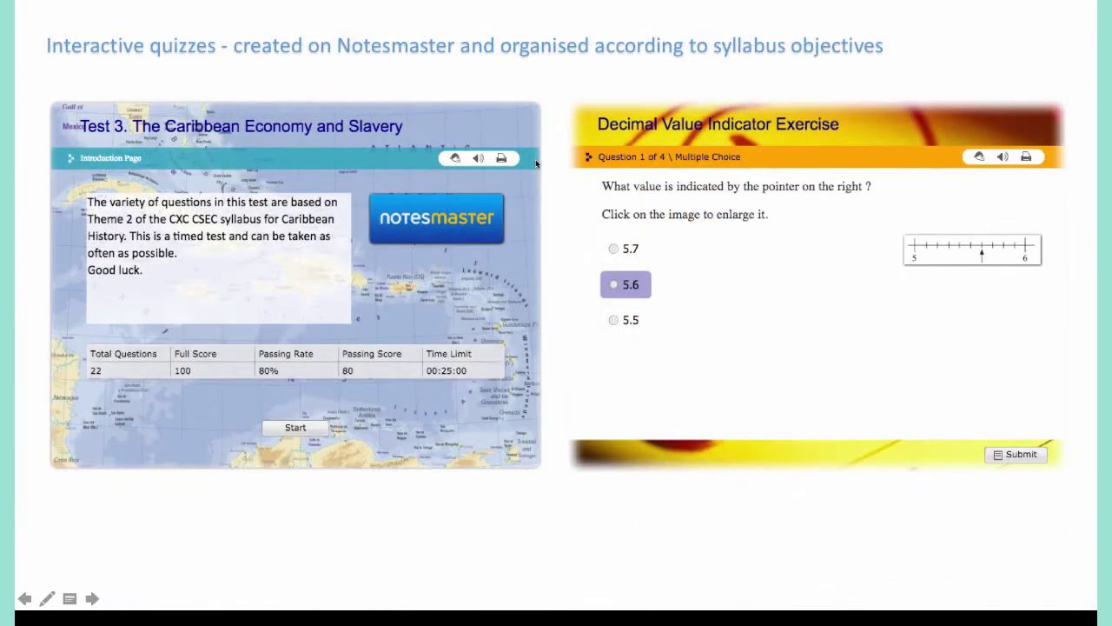
{"action": "left_click", "coordinate": [536, 164]}
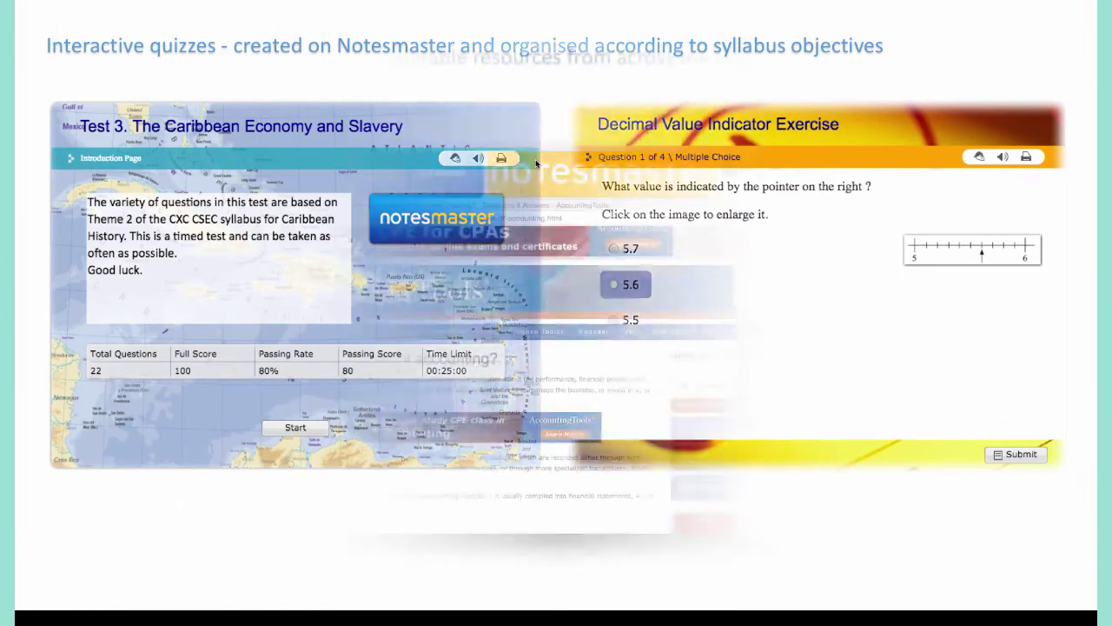
{"action": "left_click", "coordinate": [536, 163]}
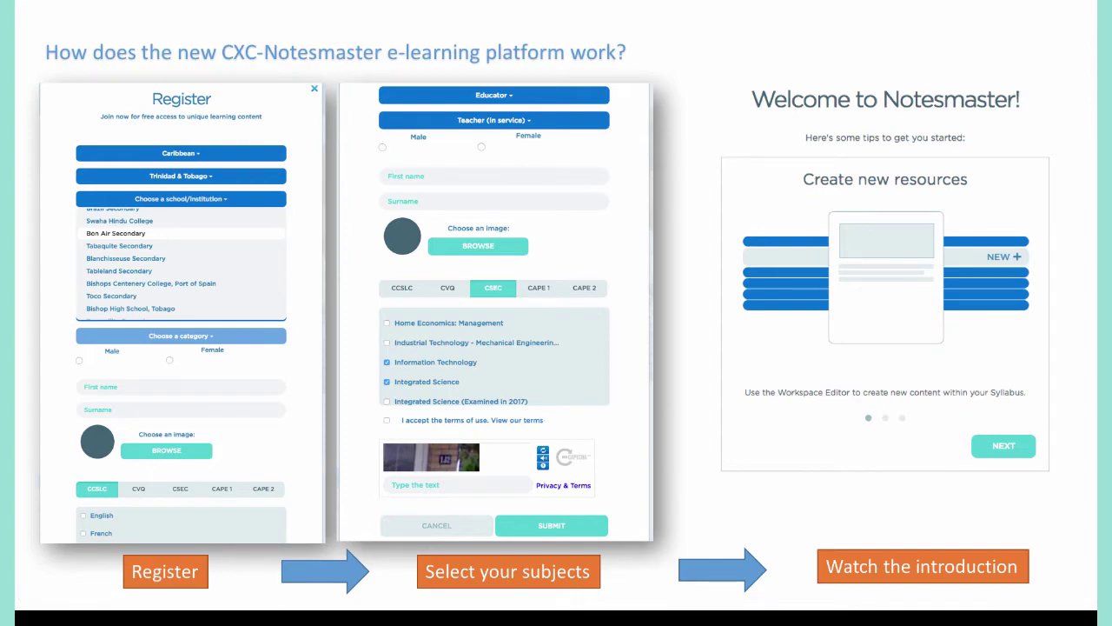
{"action": "key", "text": "Escape"}
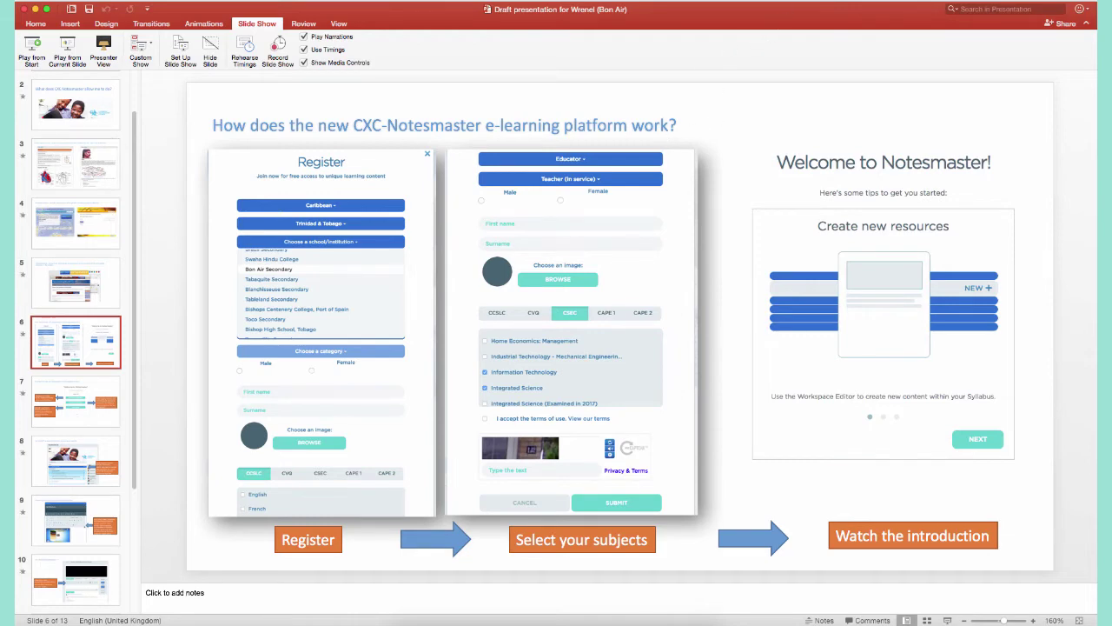
Switch to the SlideShare site in the browser and view its sign-up and existing-account login options
{"action": "left_click", "coordinate": [812, 1]}
{"action": "left_click", "coordinate": [813, 2]}
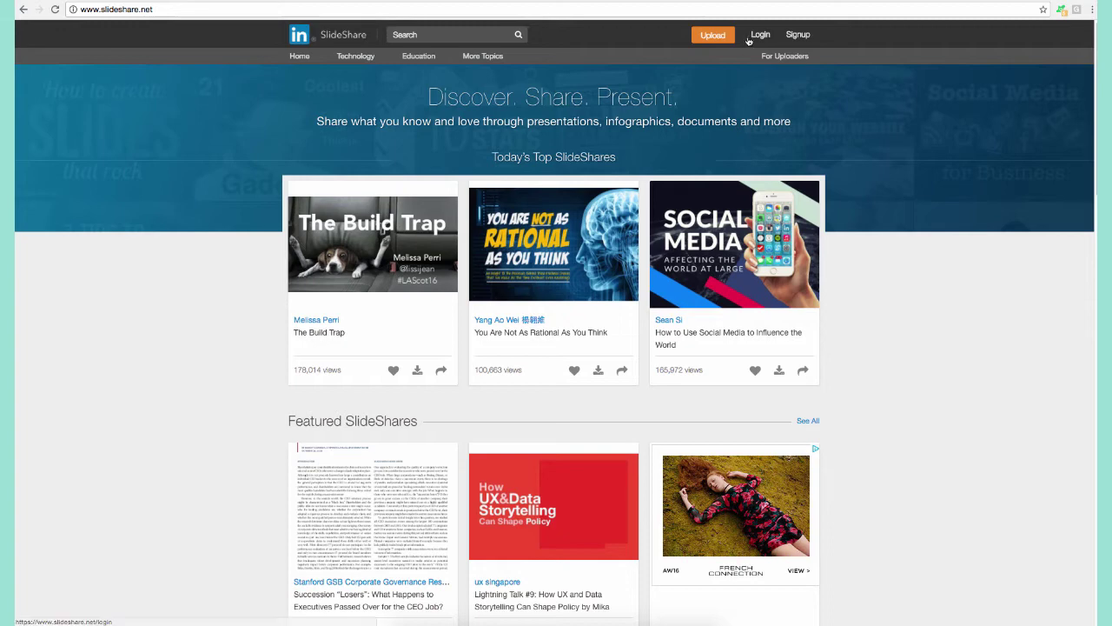
{"action": "left_click", "coordinate": [799, 36]}
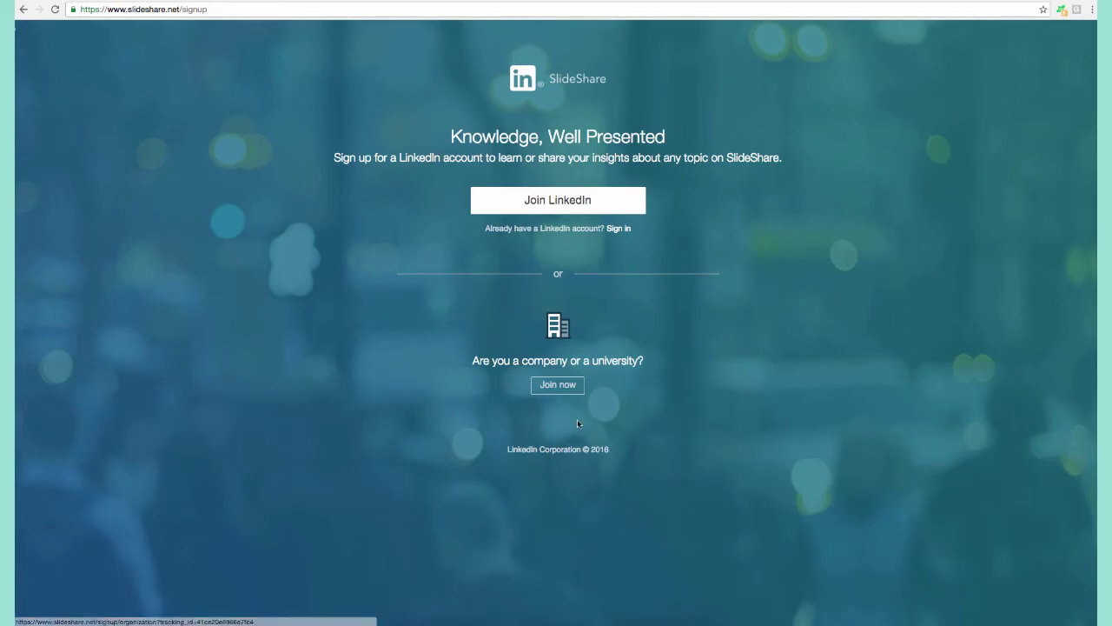
{"action": "left_click", "coordinate": [619, 228]}
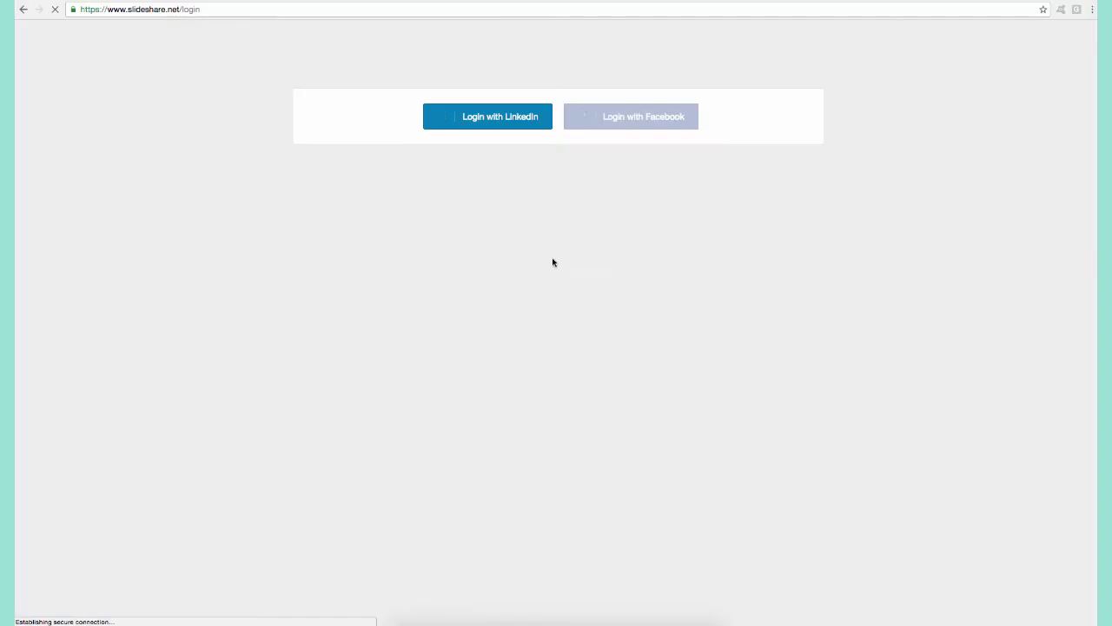
{"action": "left_click", "coordinate": [517, 262]}
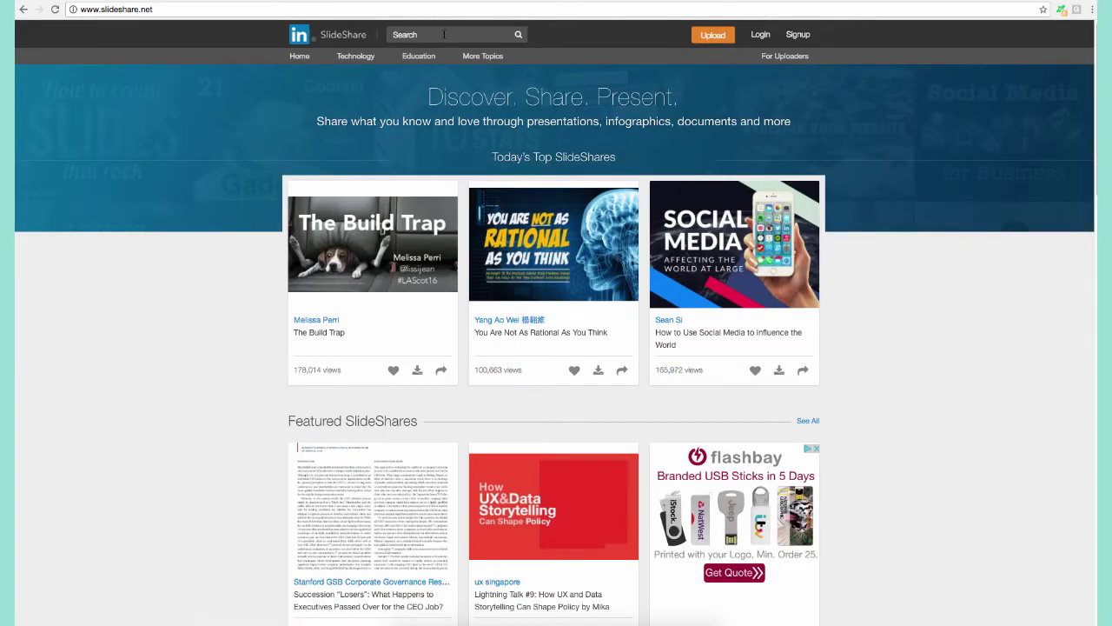
Search SlideShare for "Animal cells"
{"action": "left_click", "coordinate": [396, 35]}
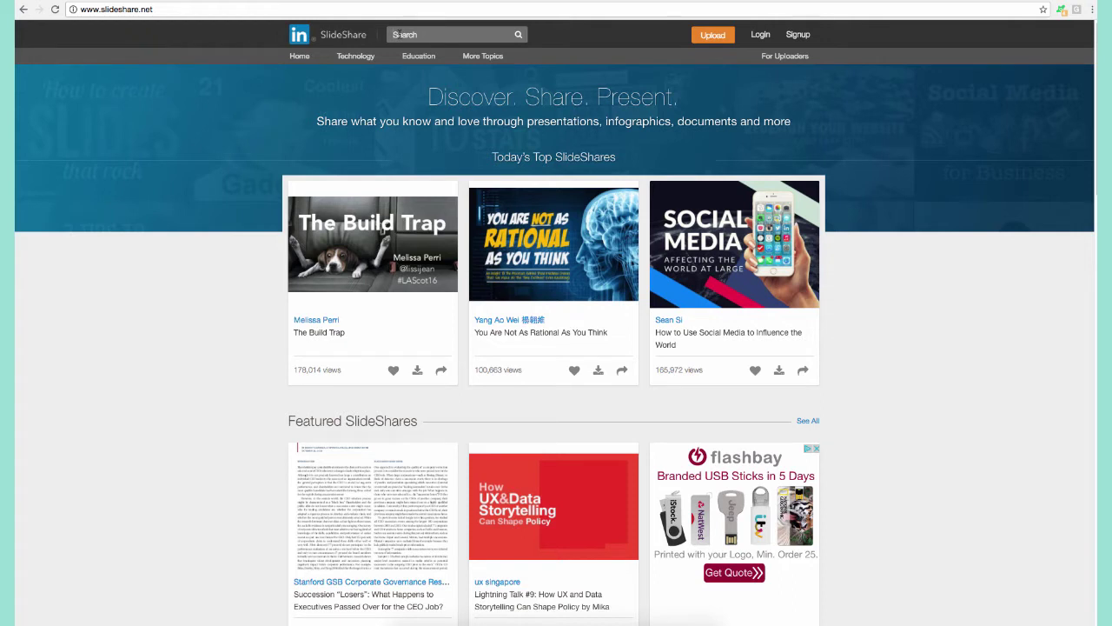
{"action": "type", "text": "Animal cells"}
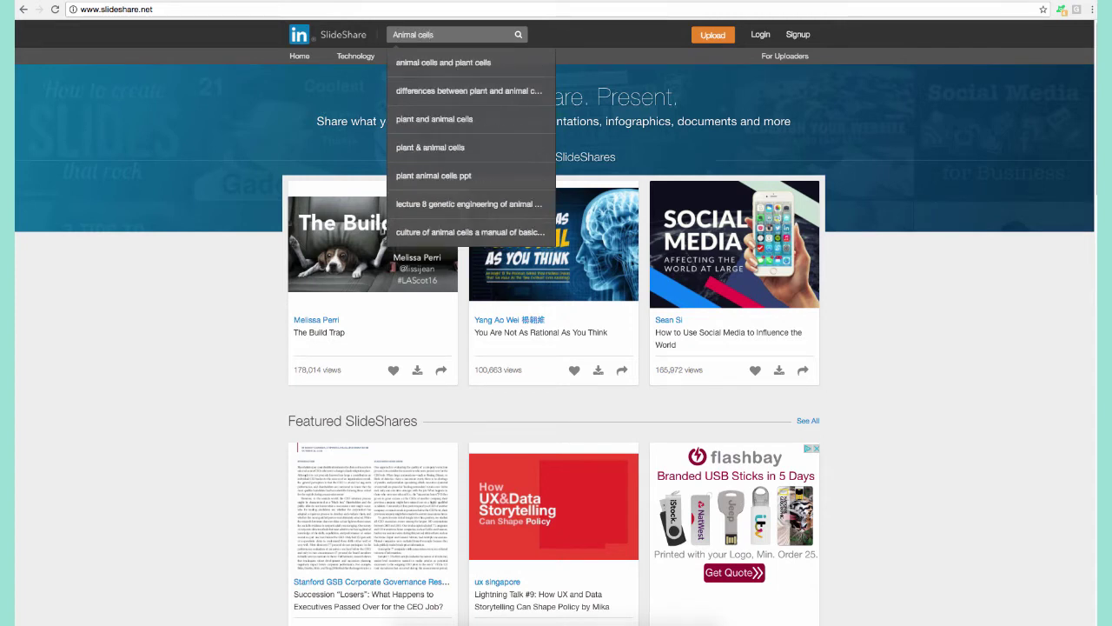
{"action": "key", "text": "Return"}
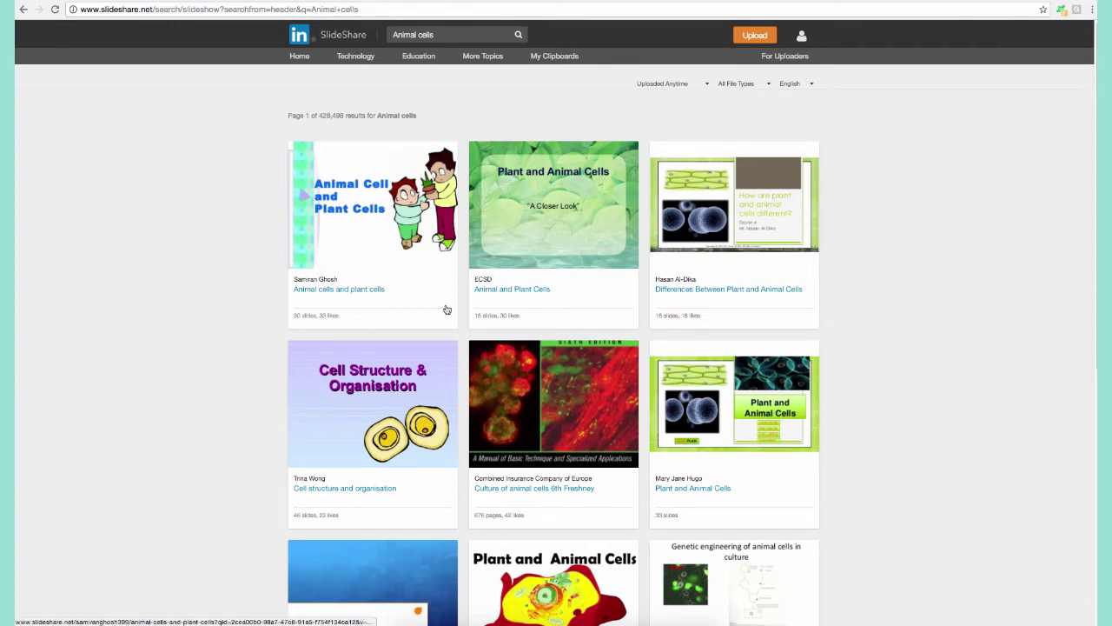
Open the "Organelles in an Animal Cell" presentation from the search results
{"action": "scroll", "coordinate": [600, 342], "scroll_direction": "down", "scroll_amount": 3}
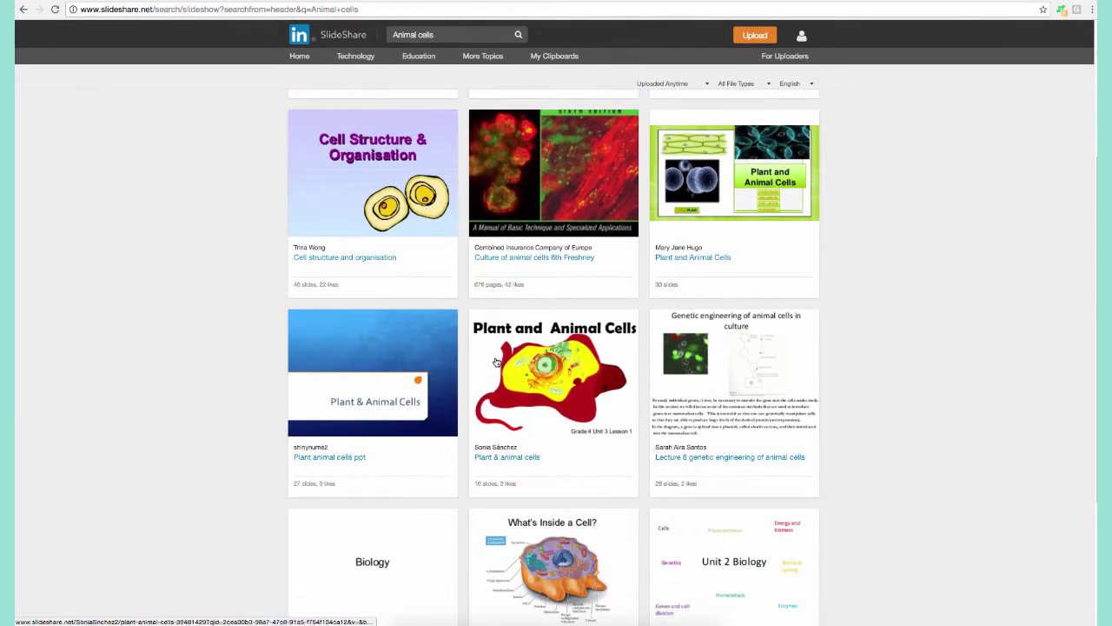
{"action": "scroll", "coordinate": [539, 409], "scroll_direction": "down", "scroll_amount": 2}
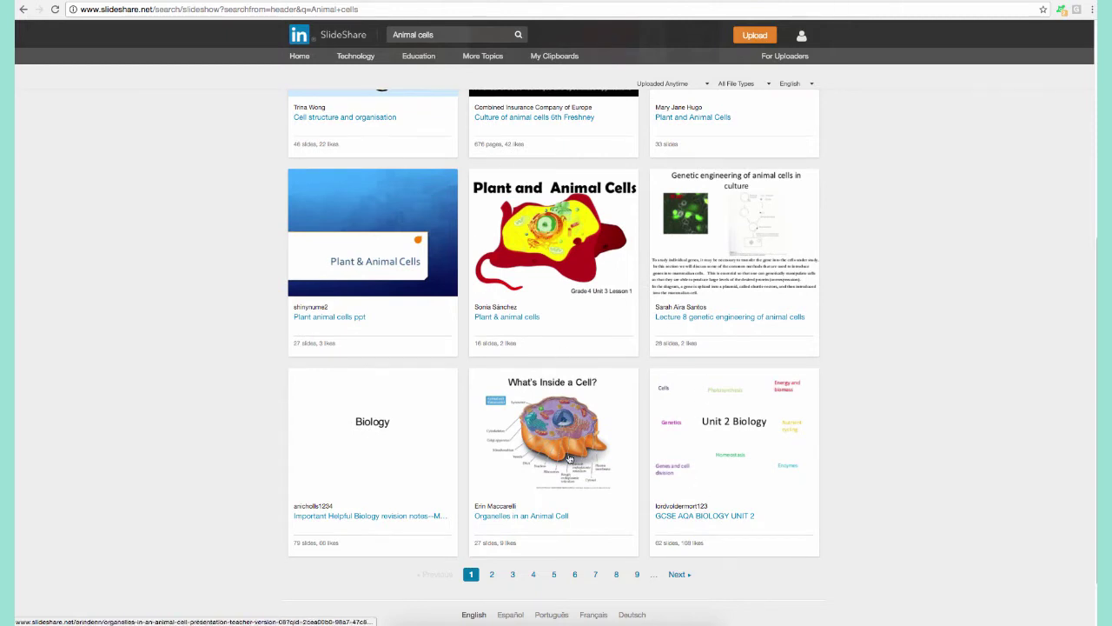
{"action": "left_click", "coordinate": [562, 432]}
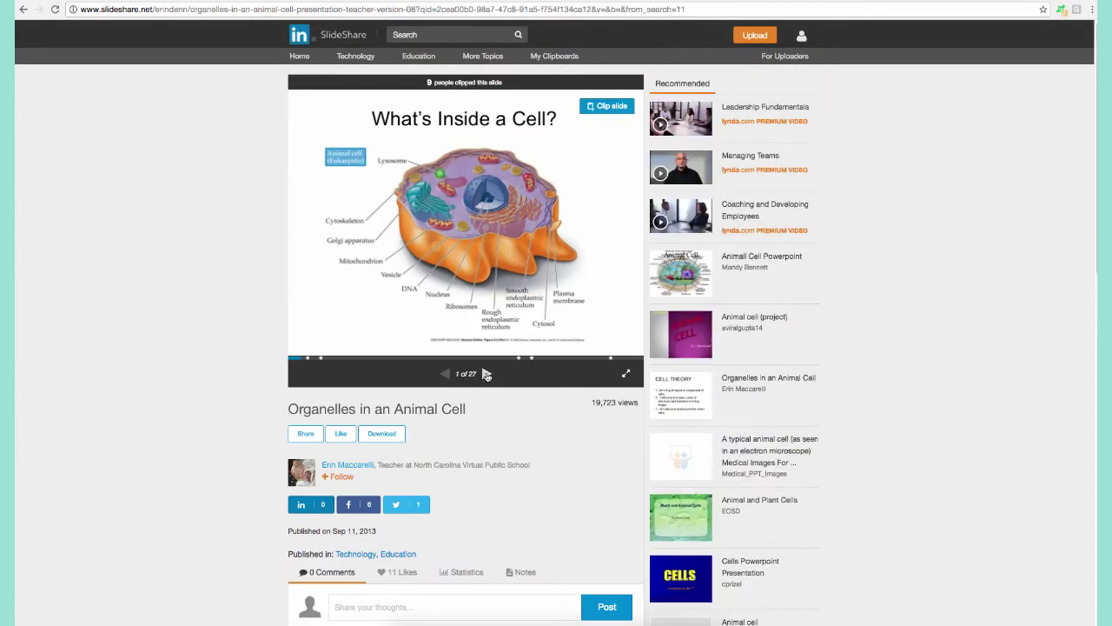
Page through the organelles presentation up to slide 10 and open its sharing options
{"action": "left_click", "coordinate": [487, 374]}
{"action": "left_click", "coordinate": [487, 373]}
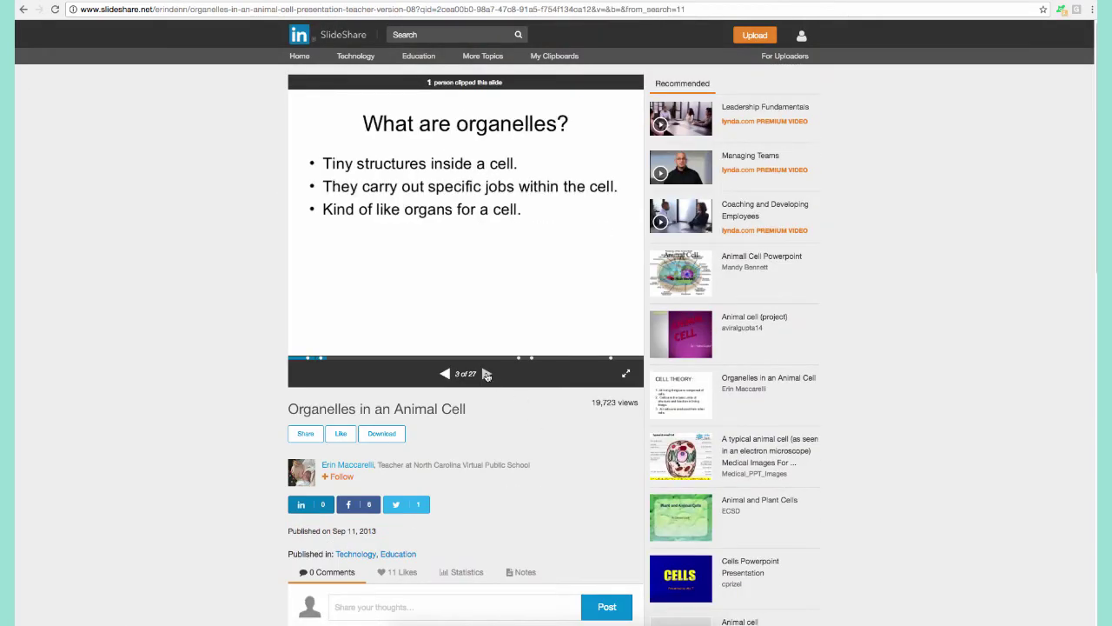
{"action": "left_click", "coordinate": [487, 373]}
{"action": "left_click", "coordinate": [486, 374]}
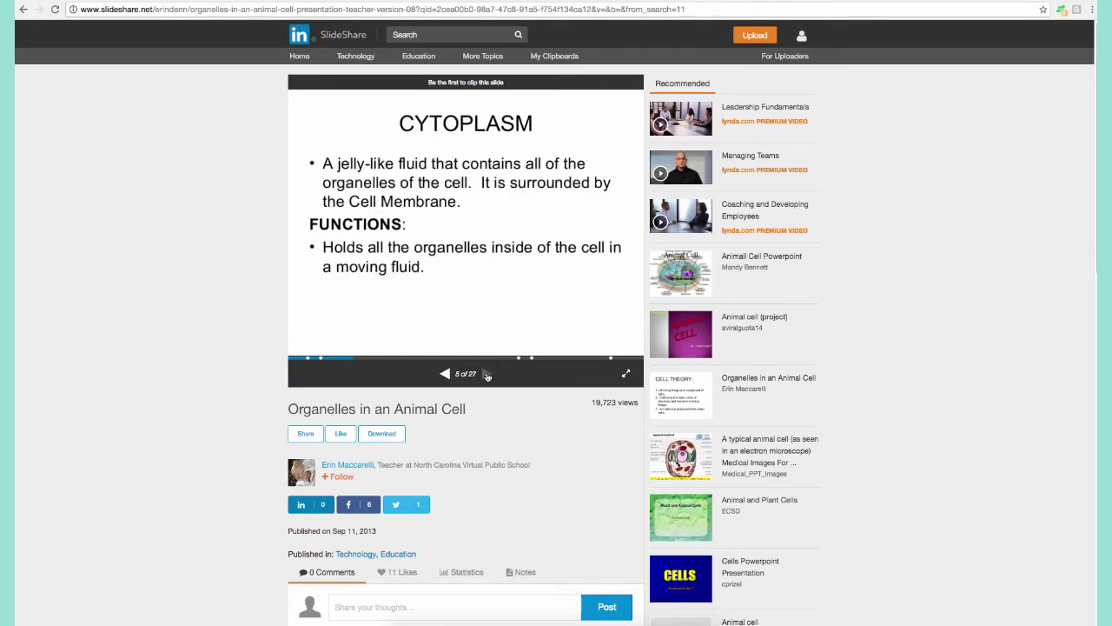
{"action": "left_click", "coordinate": [487, 374]}
{"action": "left_click", "coordinate": [487, 373]}
{"action": "left_click", "coordinate": [487, 374]}
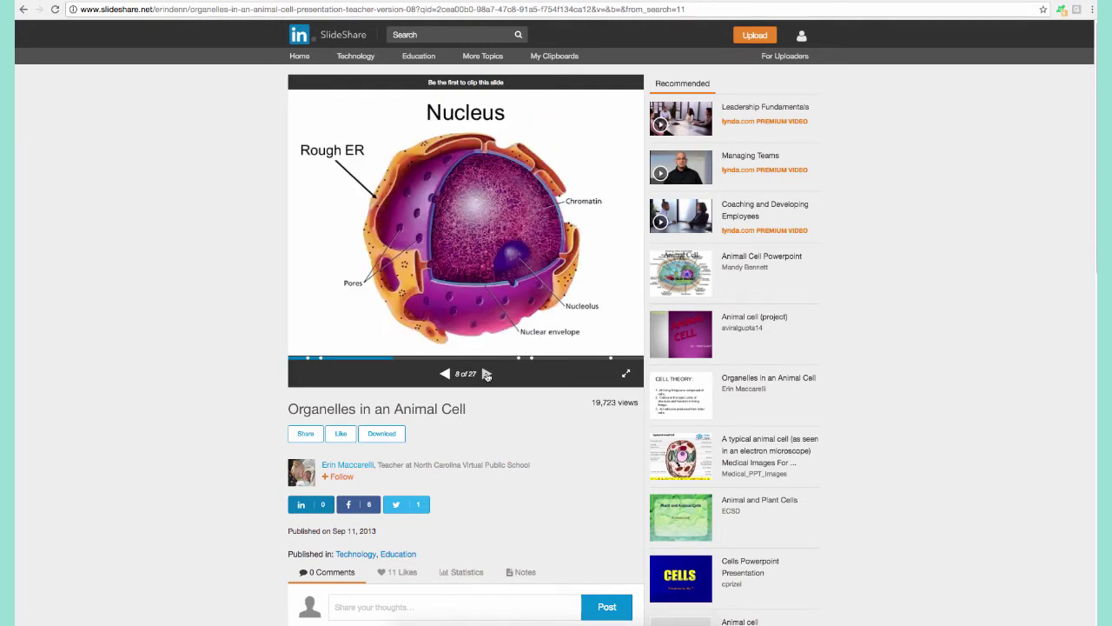
{"action": "left_click", "coordinate": [486, 373]}
{"action": "left_click", "coordinate": [487, 373]}
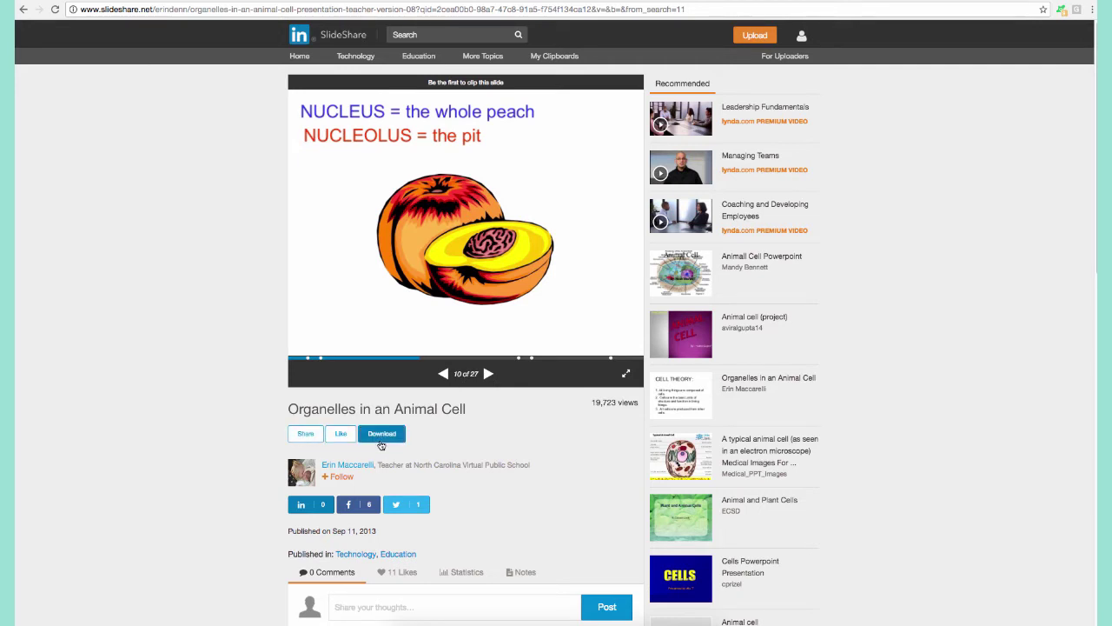
{"action": "left_click", "coordinate": [317, 434]}
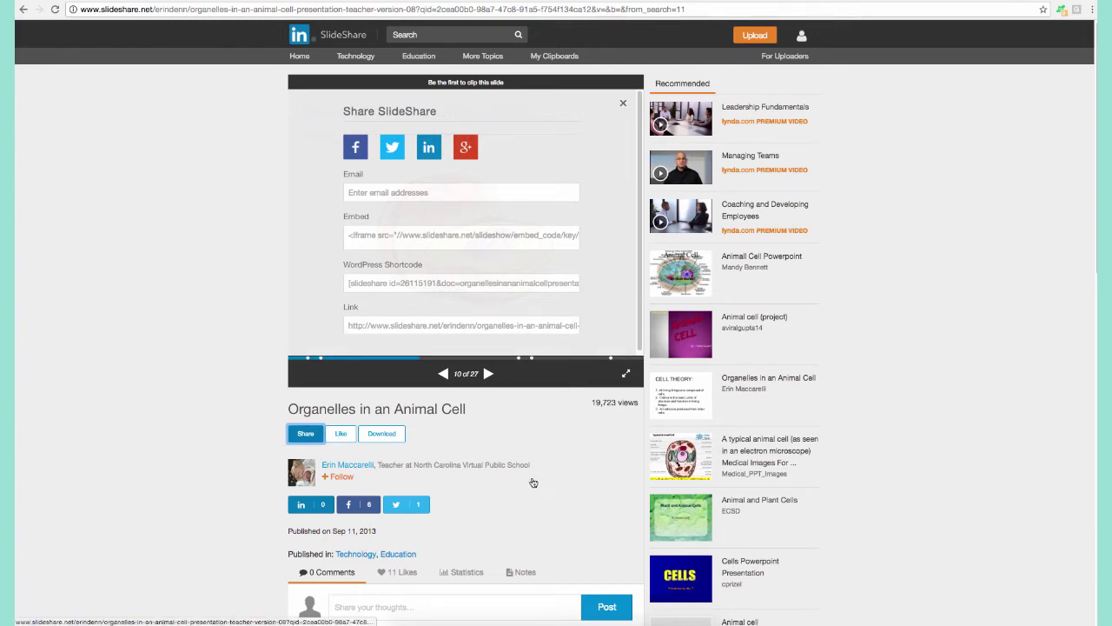
Upload the Bon Air draft presentation (.pptx) from the Desktop folder to SlideShare
{"action": "left_click", "coordinate": [755, 40]}
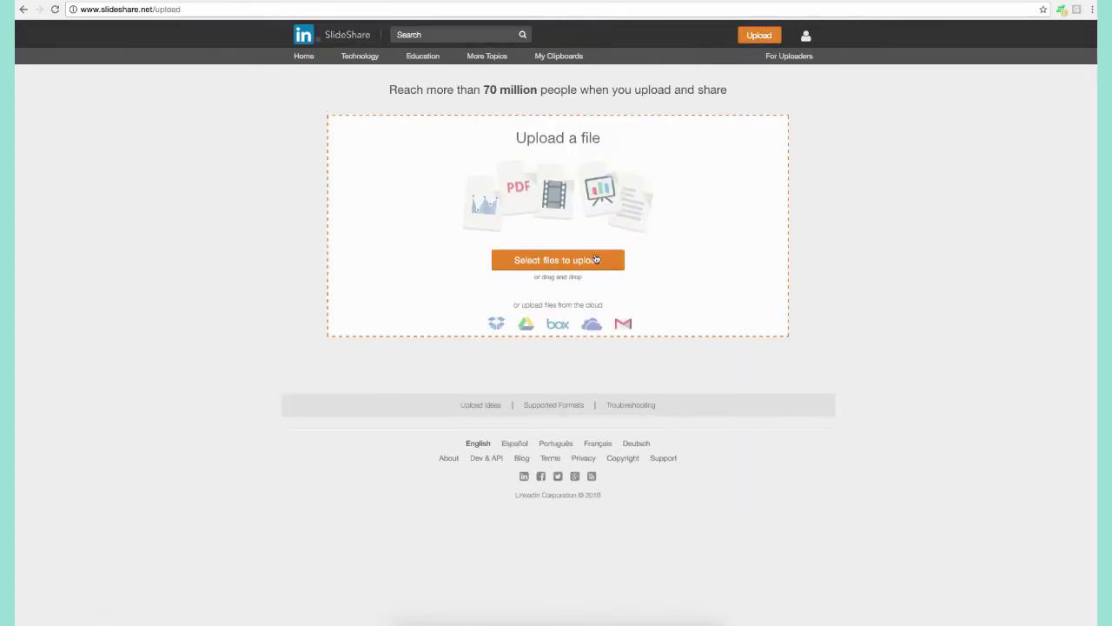
{"action": "left_click", "coordinate": [596, 260]}
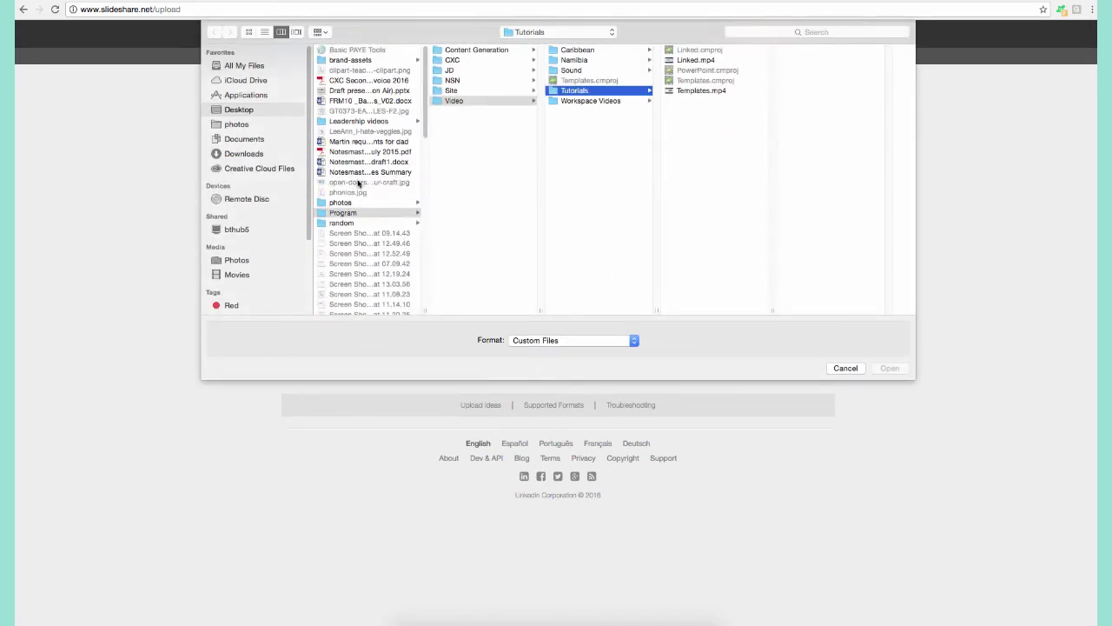
{"action": "scroll", "coordinate": [358, 183], "scroll_direction": "down", "scroll_amount": 15}
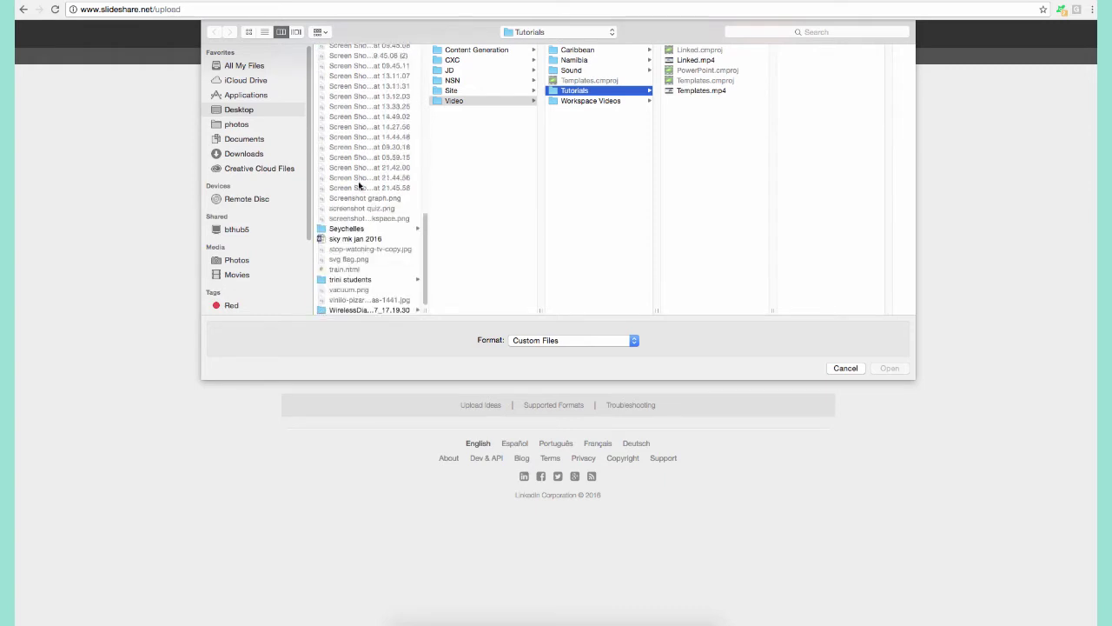
{"action": "scroll", "coordinate": [358, 184], "scroll_direction": "up", "scroll_amount": 15}
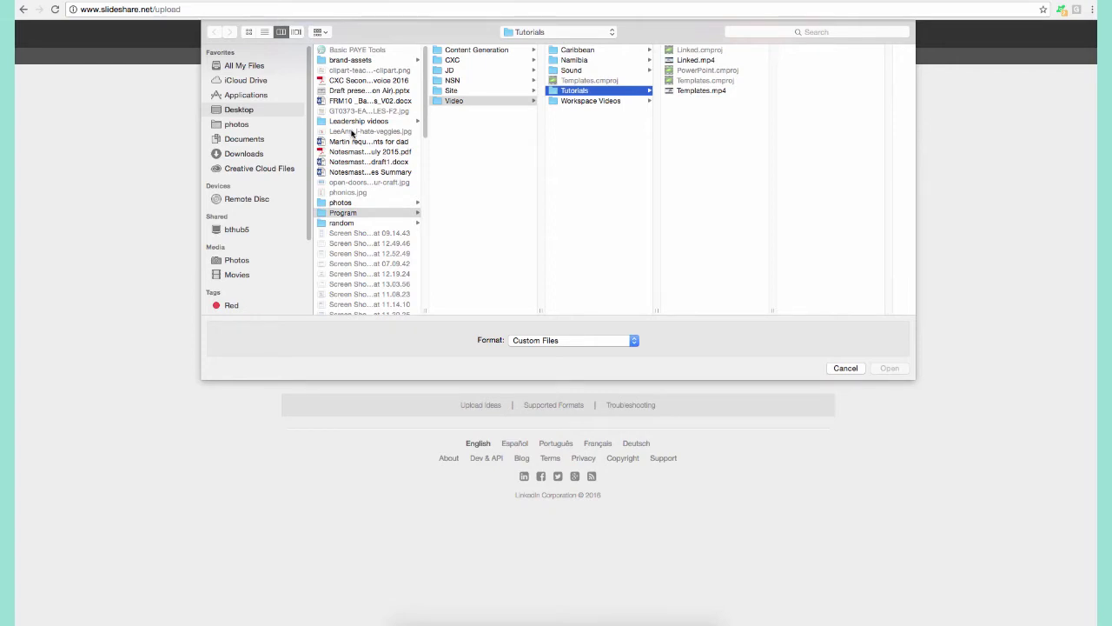
{"action": "left_click", "coordinate": [362, 92]}
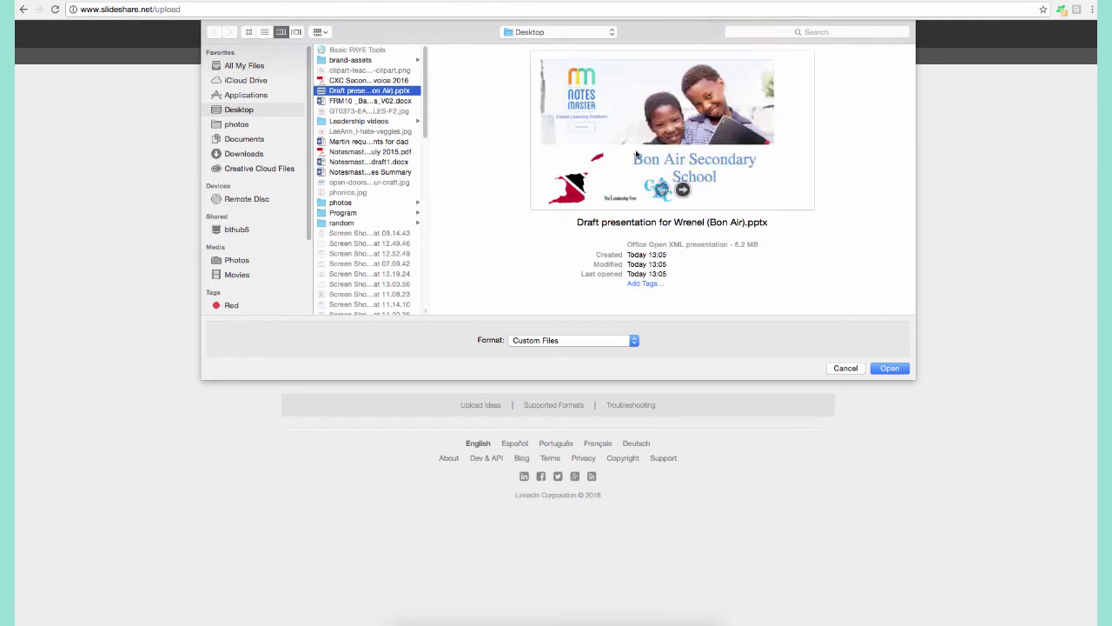
{"action": "left_click", "coordinate": [888, 369]}
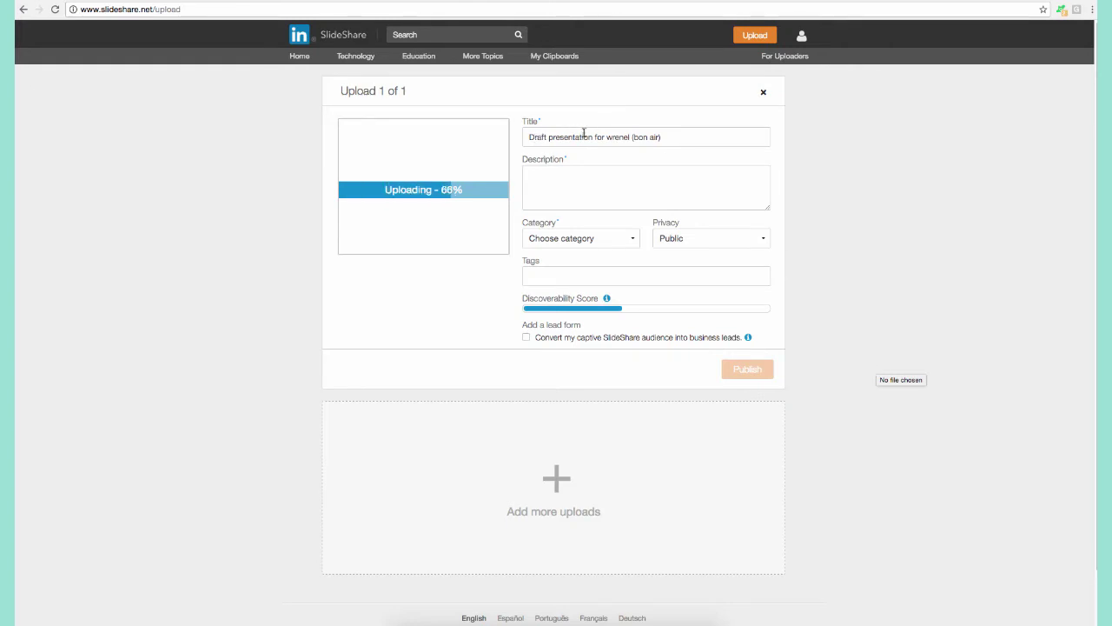
Describe the uploaded presentation as "About a school pilot." and set its category to Education
{"action": "left_click", "coordinate": [612, 187]}
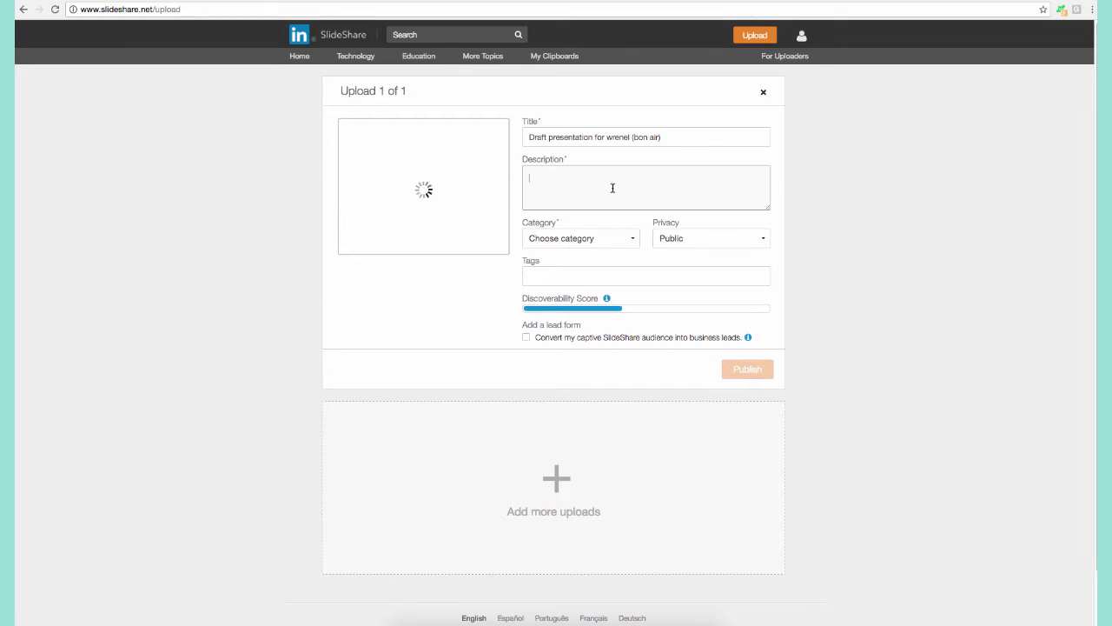
{"action": "type", "text": "About a school pilot."}
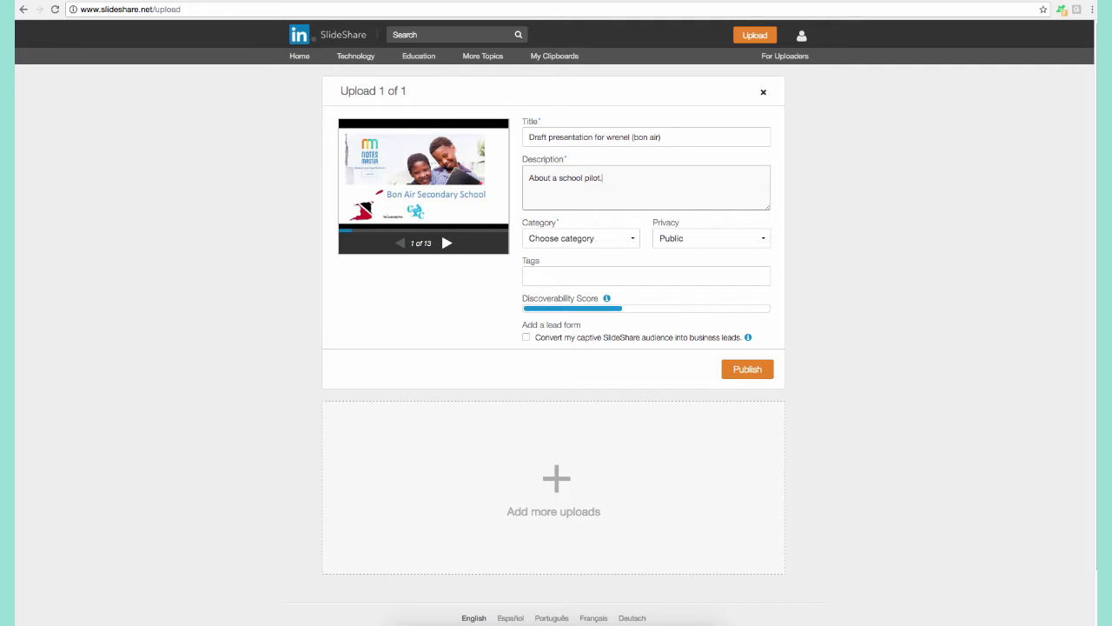
{"action": "left_click", "coordinate": [638, 240]}
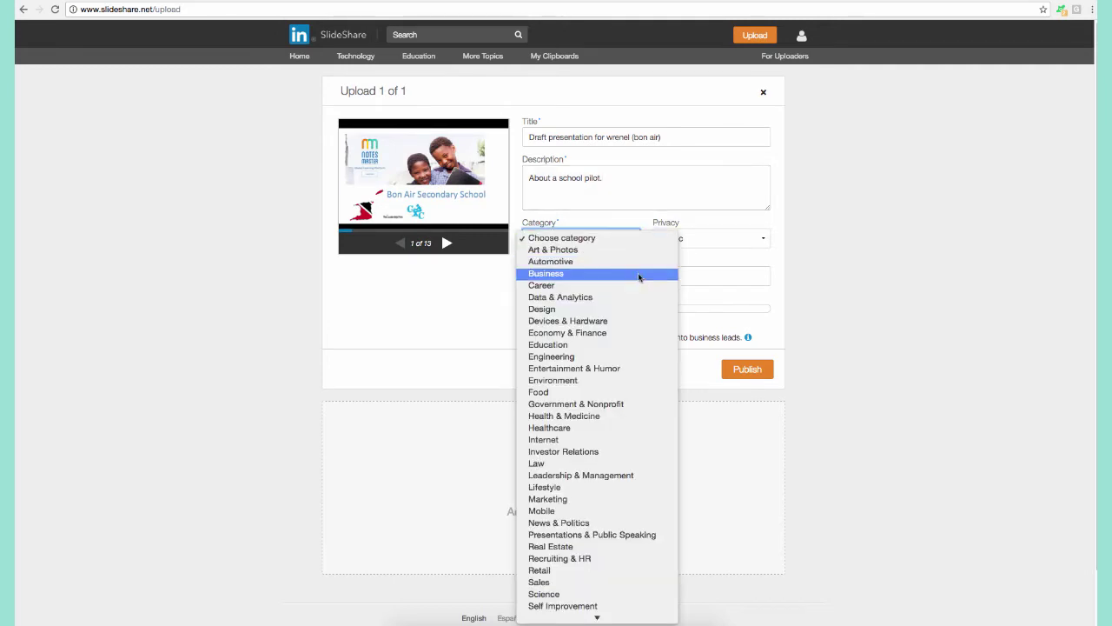
{"action": "left_click", "coordinate": [631, 347]}
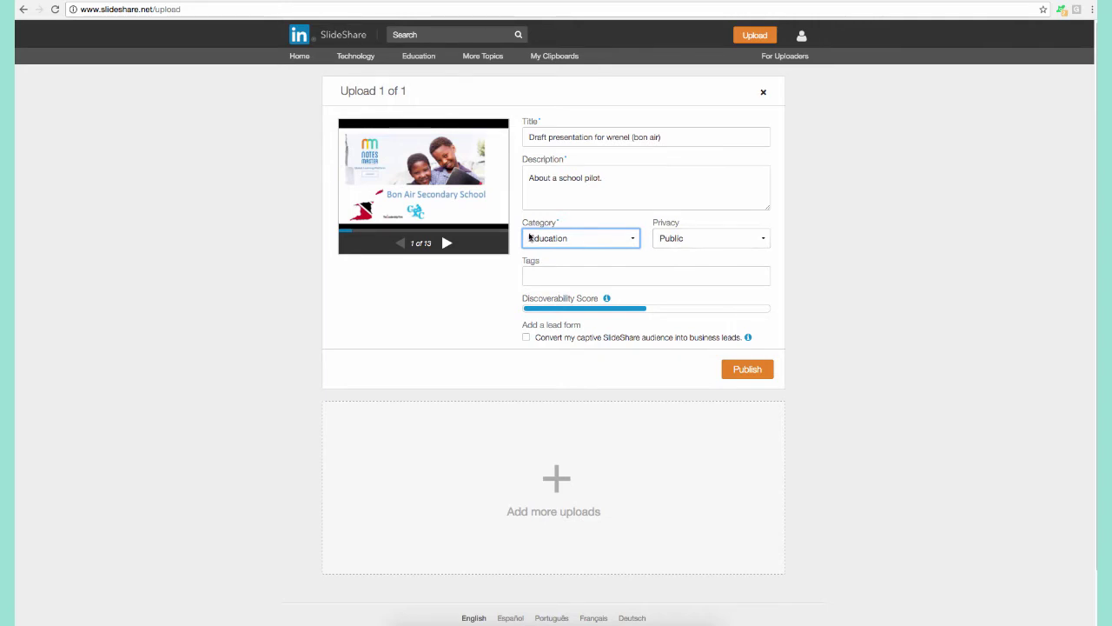
Preview the uploaded Bon Air presentation up to slide 3 and publish it
{"action": "left_click", "coordinate": [447, 243]}
{"action": "left_click", "coordinate": [447, 244]}
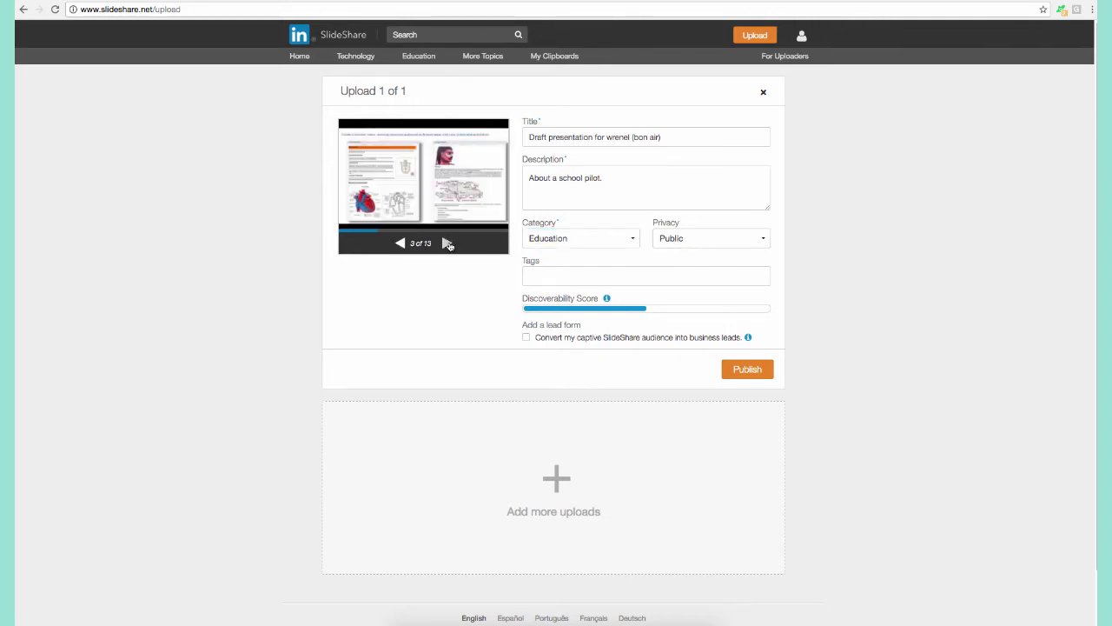
{"action": "left_click", "coordinate": [752, 372]}
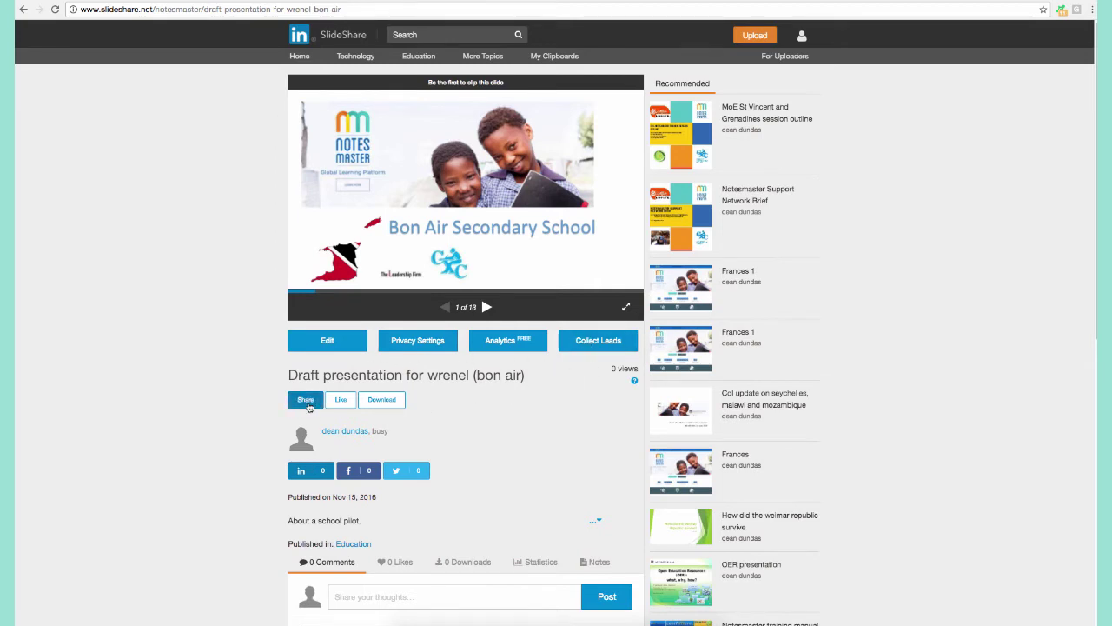
Page through the published Bon Air presentation up to slide 6
{"action": "left_click", "coordinate": [487, 308]}
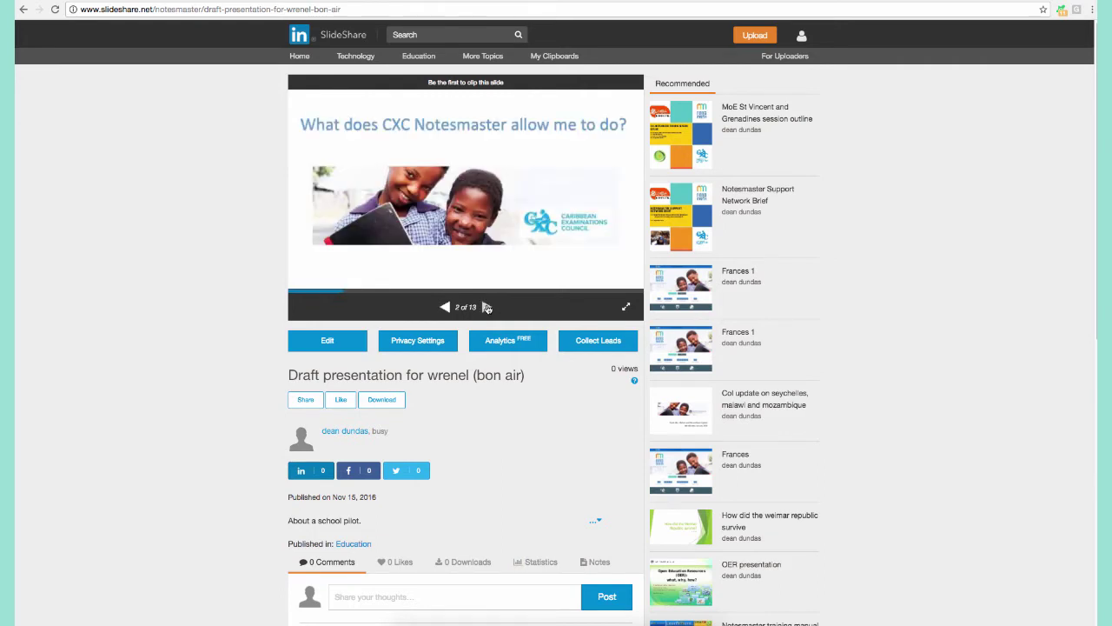
{"action": "left_click", "coordinate": [486, 308]}
{"action": "left_click", "coordinate": [486, 307]}
{"action": "left_click", "coordinate": [487, 308]}
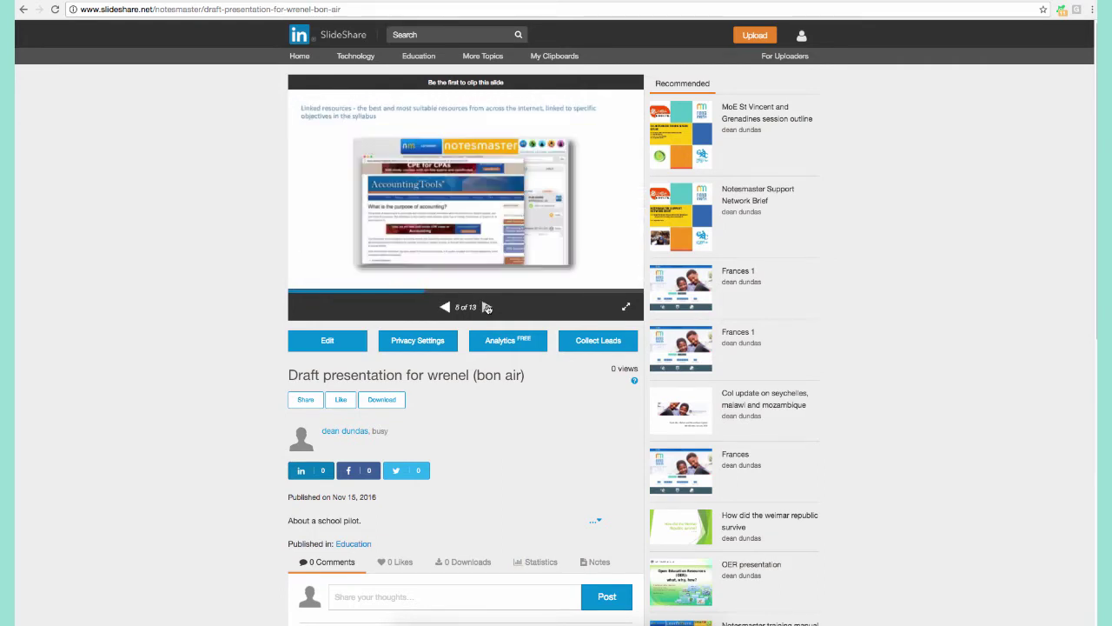
{"action": "left_click", "coordinate": [487, 308]}
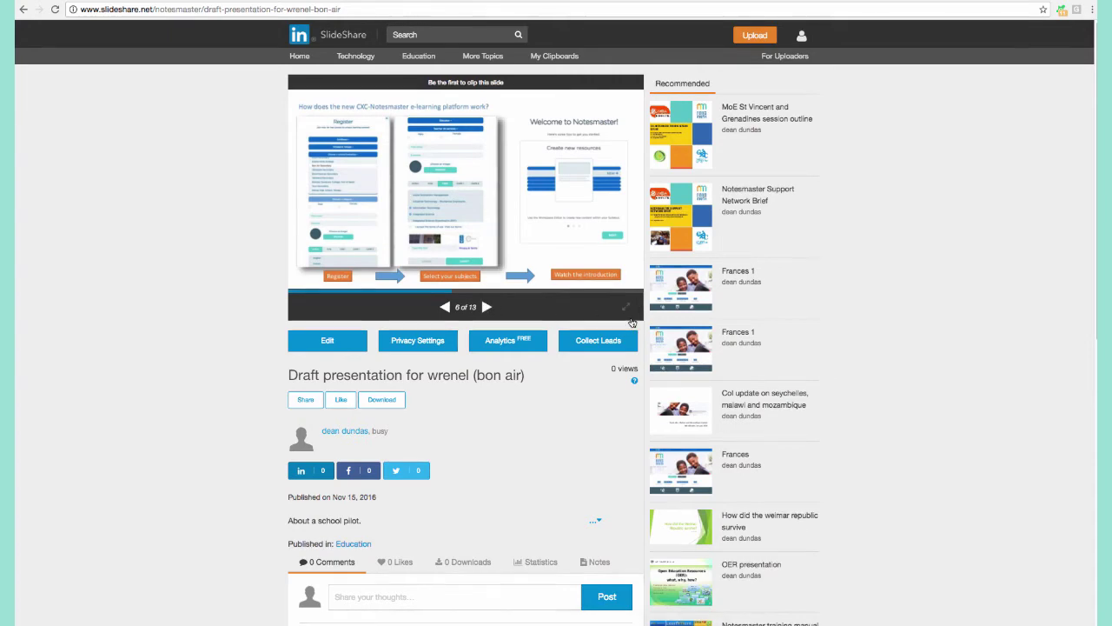
View the presentation in full screen from slide 6 to slide 10, then leave full screen
{"action": "left_click", "coordinate": [628, 314]}
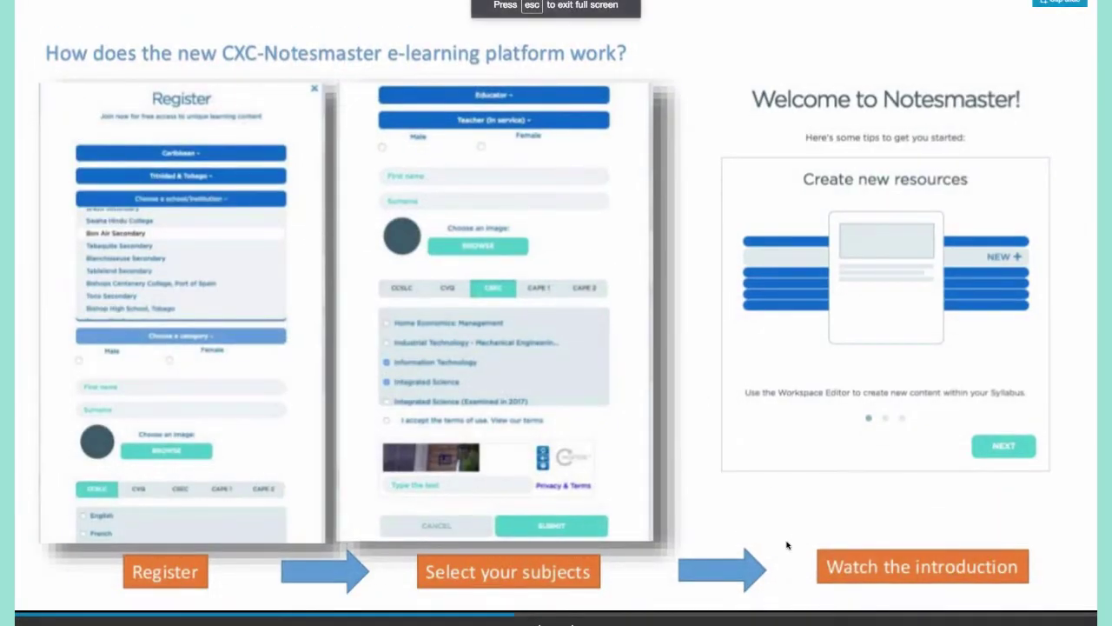
{"action": "key", "text": "Right"}
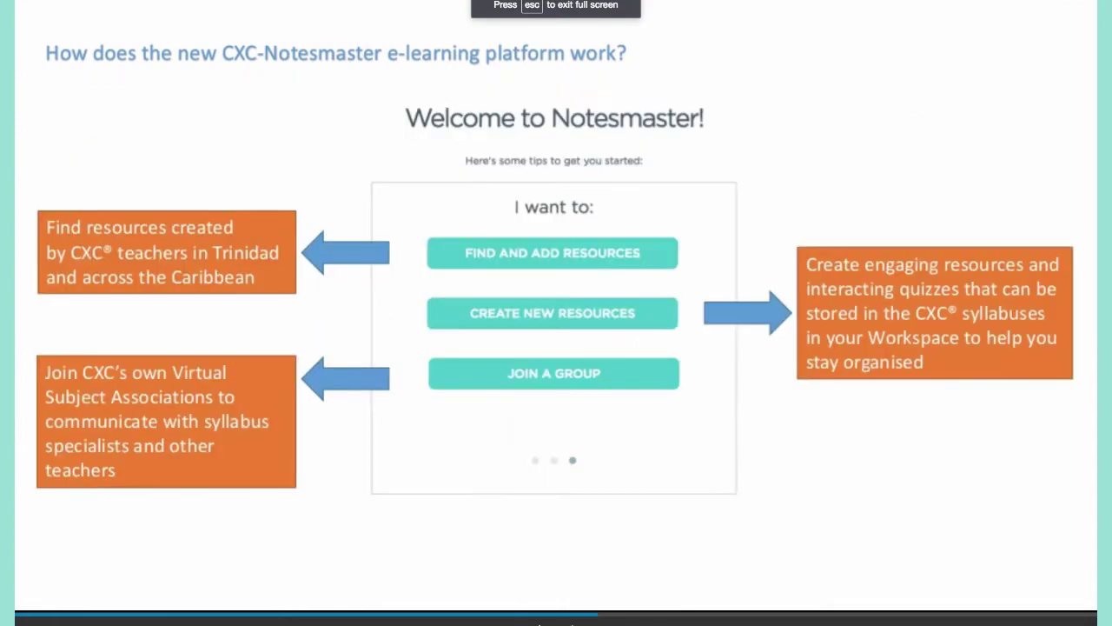
{"action": "key", "text": "Right"}
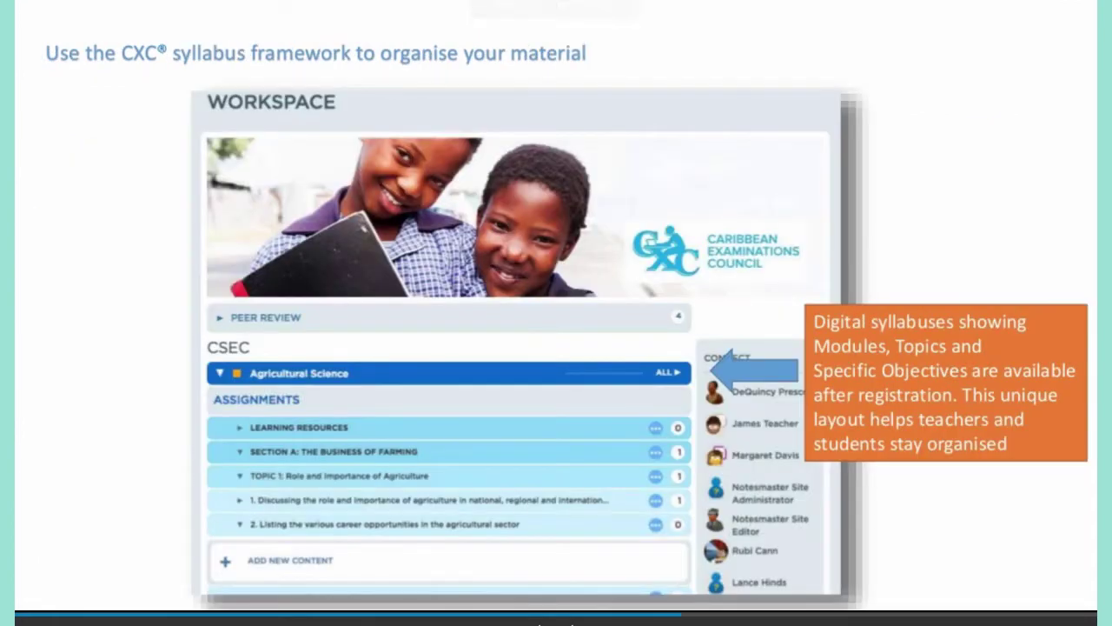
{"action": "key", "text": "Right"}
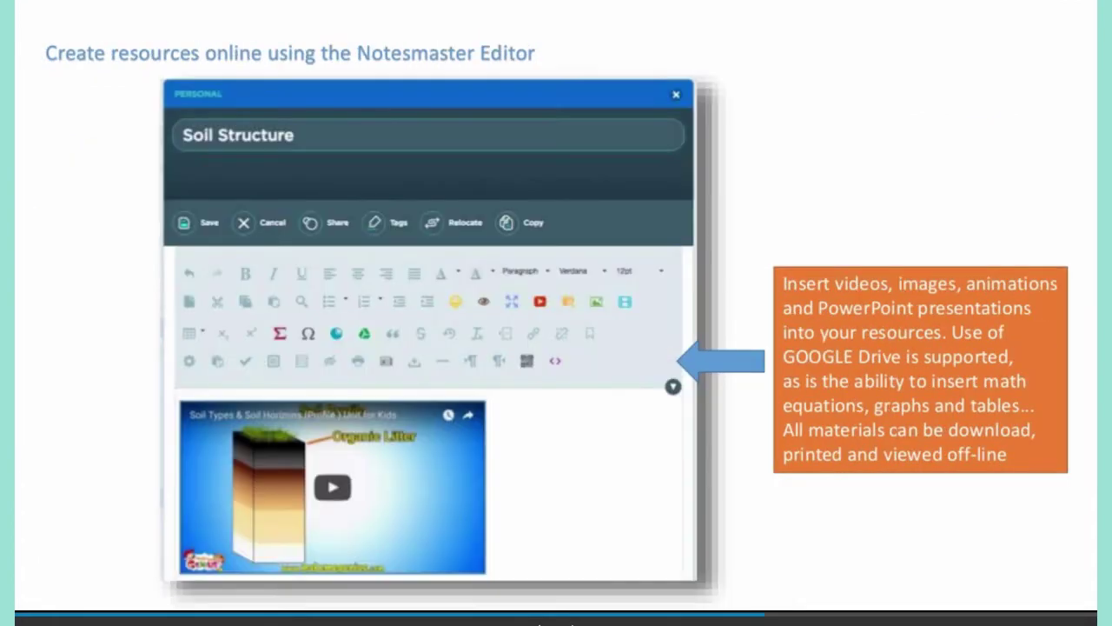
{"action": "key", "text": "Right"}
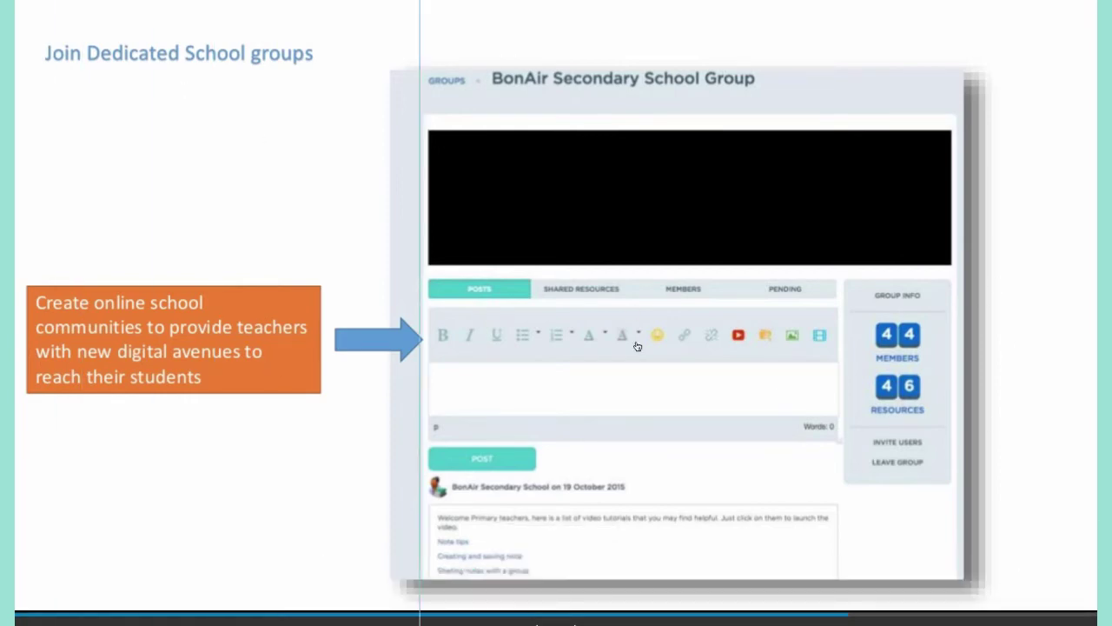
{"action": "key", "text": "Escape"}
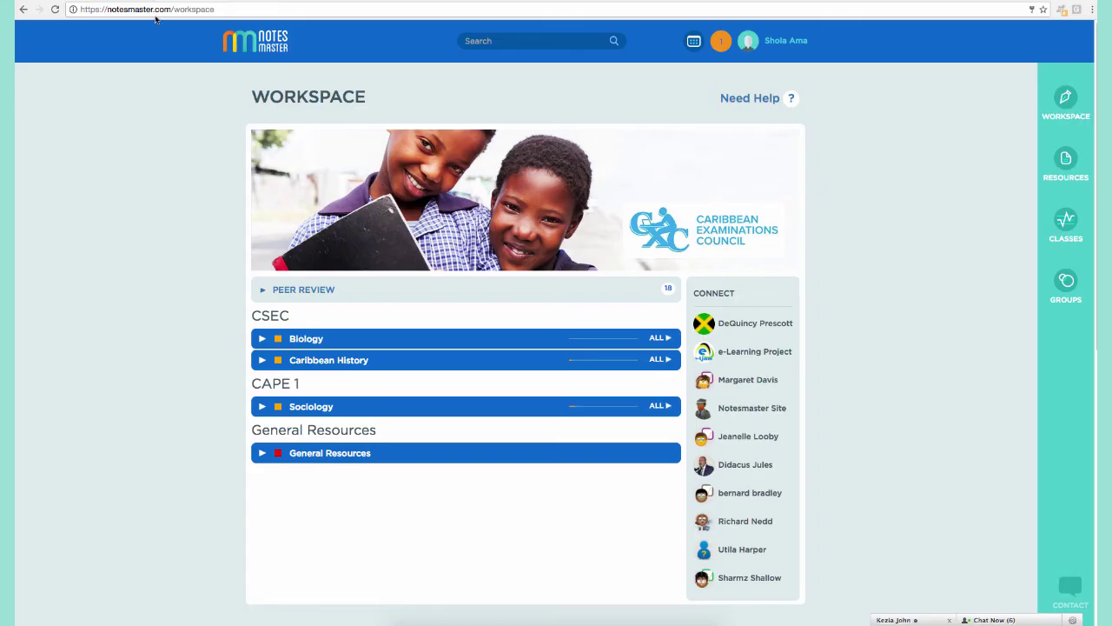
In the Notesmaster workspace, expand CSEC Biology, Section B, Cells, down to the objective comparing the structure of plant and animal cells
{"action": "left_click", "coordinate": [323, 338]}
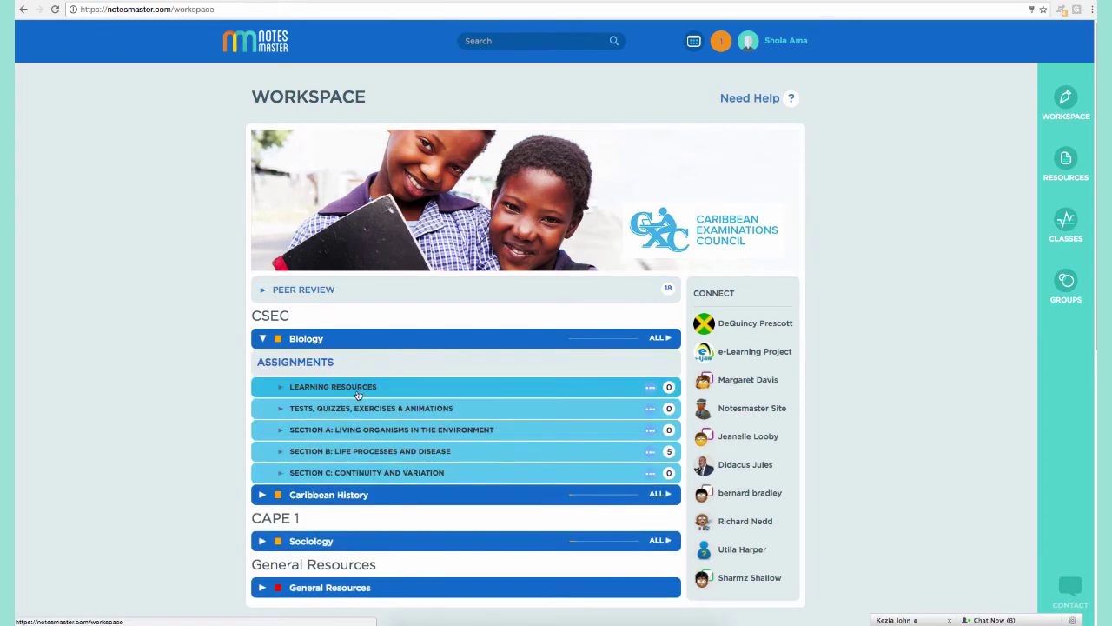
{"action": "left_click", "coordinate": [378, 451]}
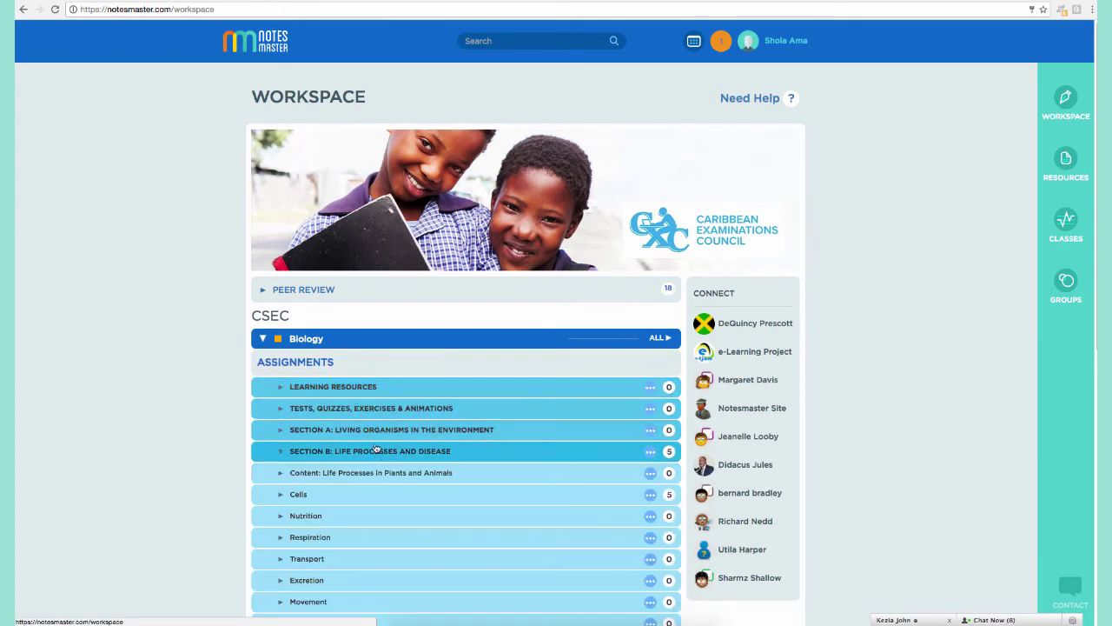
{"action": "left_click", "coordinate": [381, 490]}
{"action": "scroll", "coordinate": [379, 477], "scroll_direction": "down", "scroll_amount": 2}
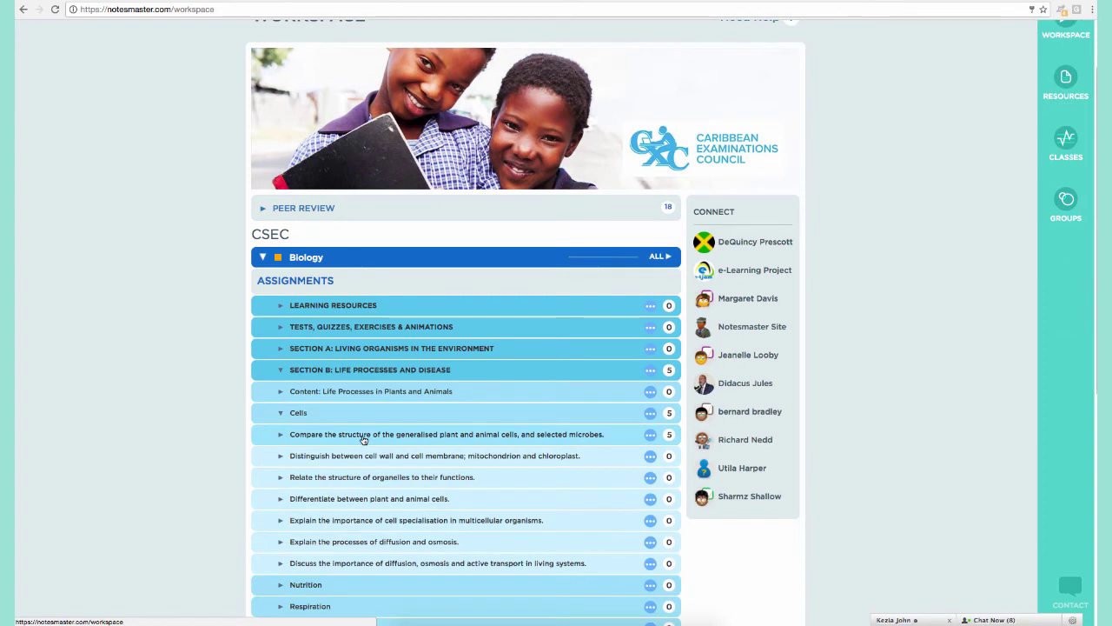
{"action": "left_click", "coordinate": [363, 435]}
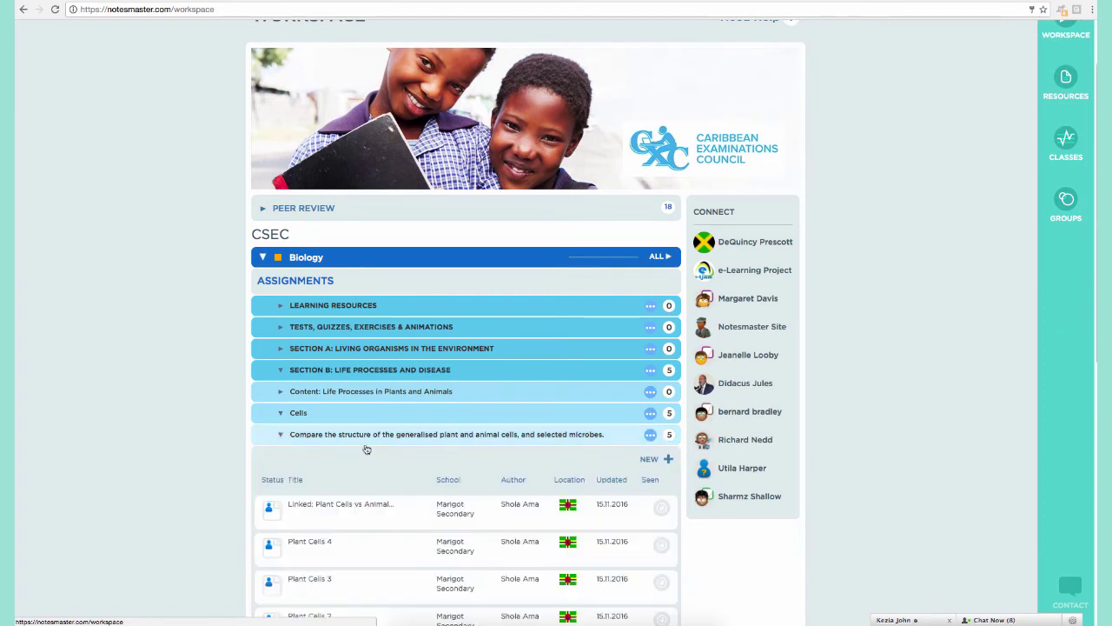
Create a new content item titled "Cells" under the objective comparing plant and animal cell structure
{"action": "scroll", "coordinate": [362, 447], "scroll_direction": "down", "scroll_amount": 2}
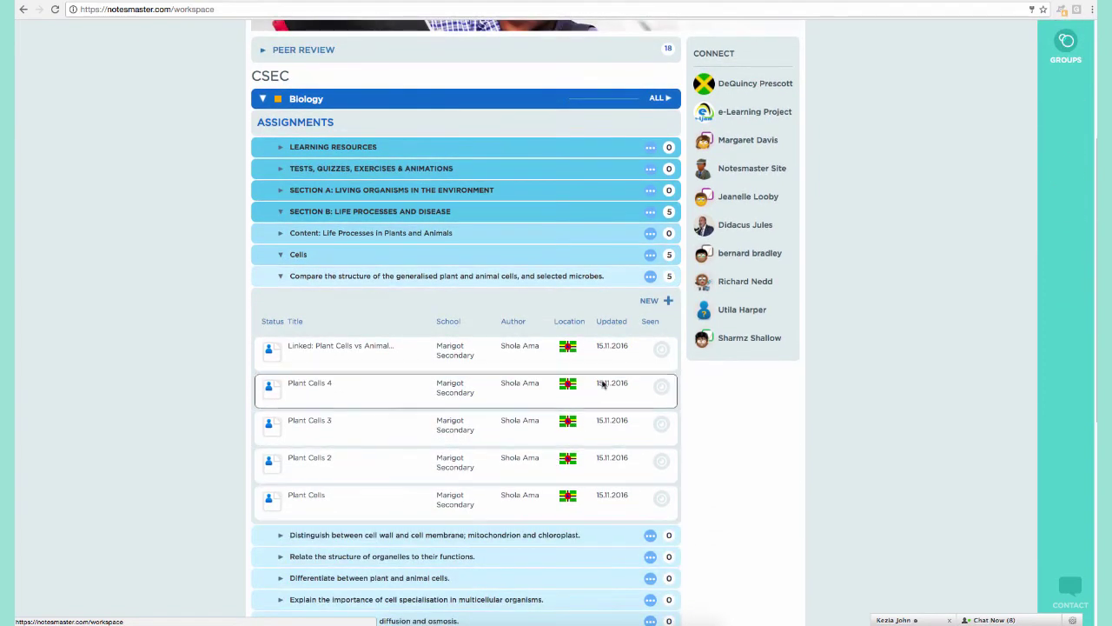
{"action": "left_click", "coordinate": [650, 301]}
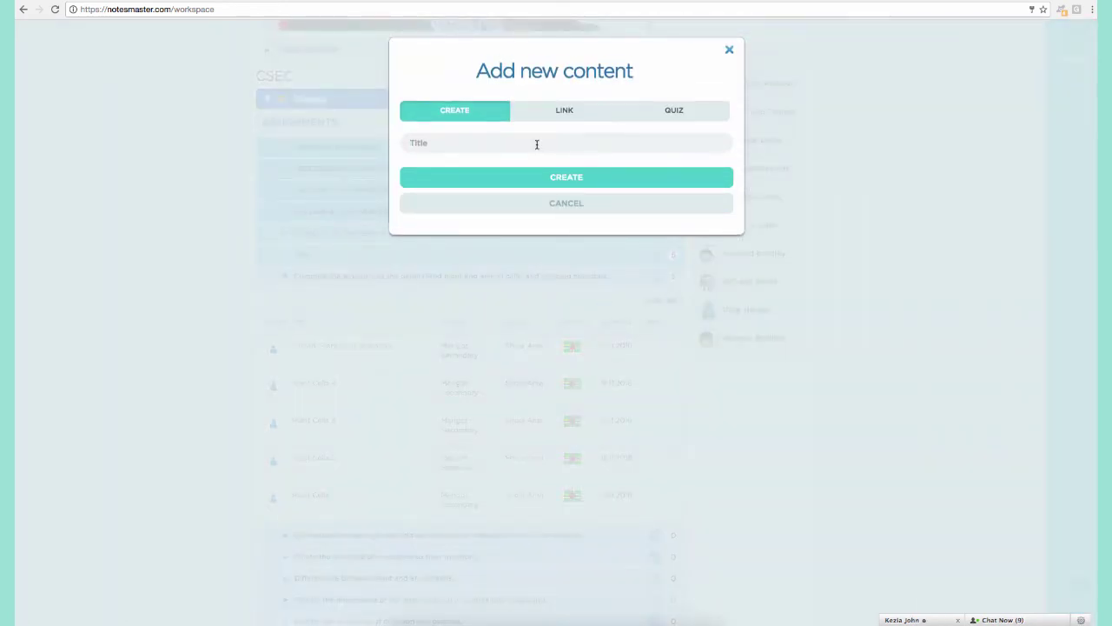
{"action": "left_click", "coordinate": [536, 144]}
{"action": "type", "text": "Cells"}
{"action": "left_click", "coordinate": [578, 177]}
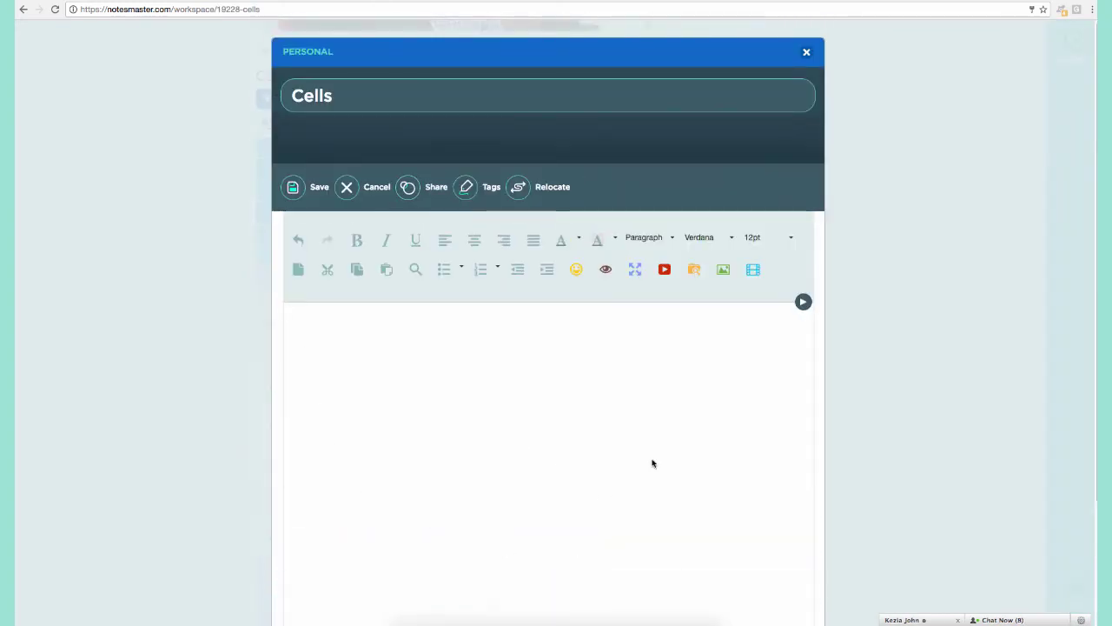
Reveal the additional editor tools and insert the Heading Template into the Cells note
{"action": "left_click", "coordinate": [804, 302]}
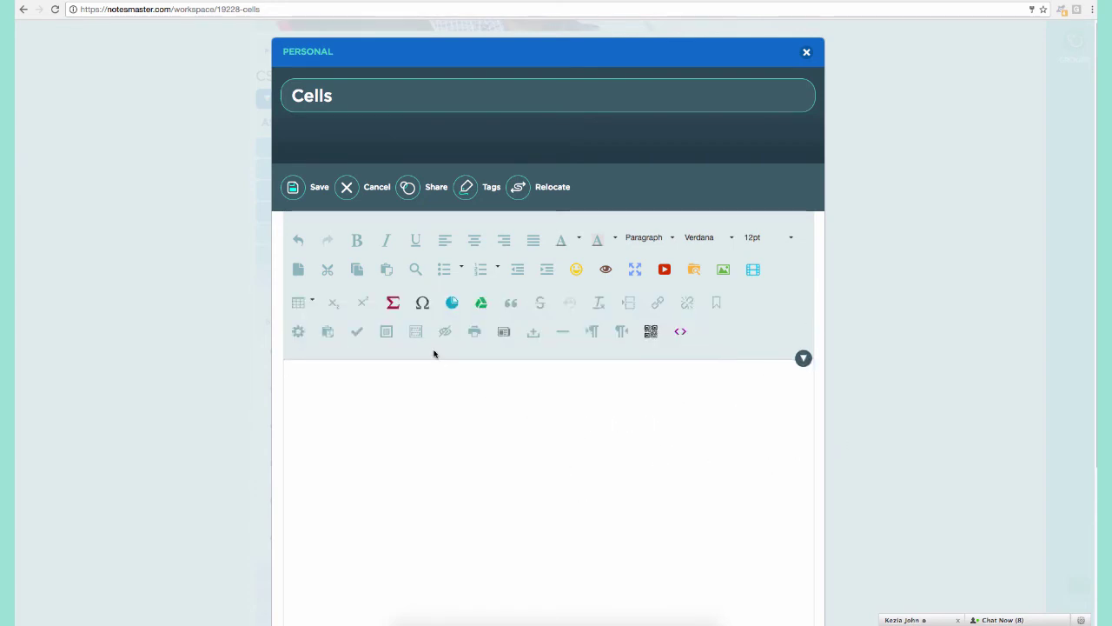
{"action": "left_click", "coordinate": [504, 332]}
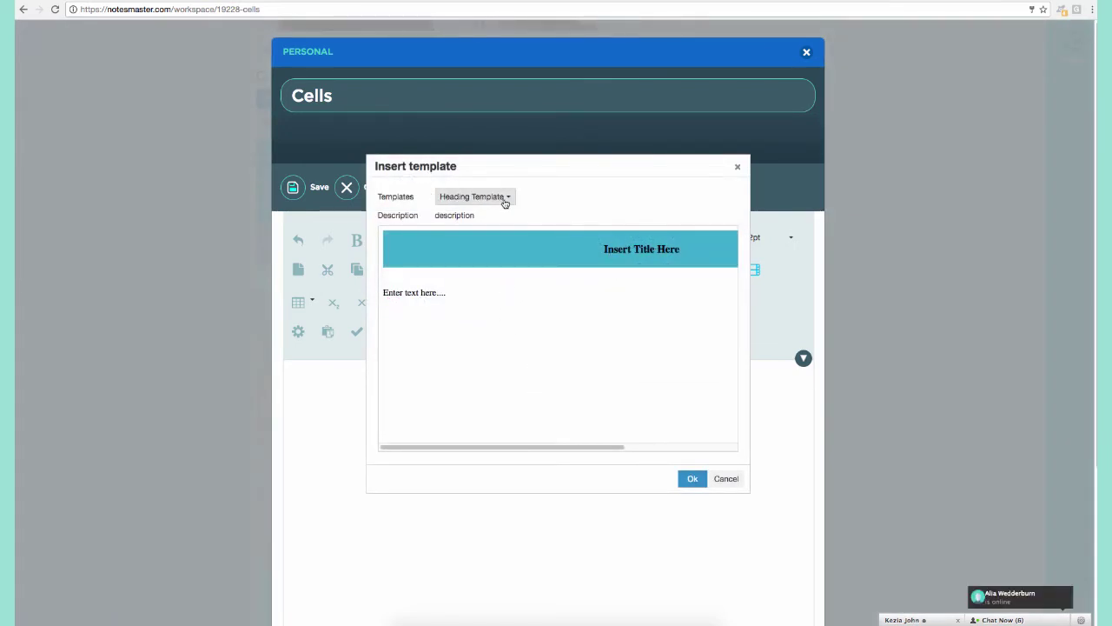
{"action": "left_click", "coordinate": [691, 479]}
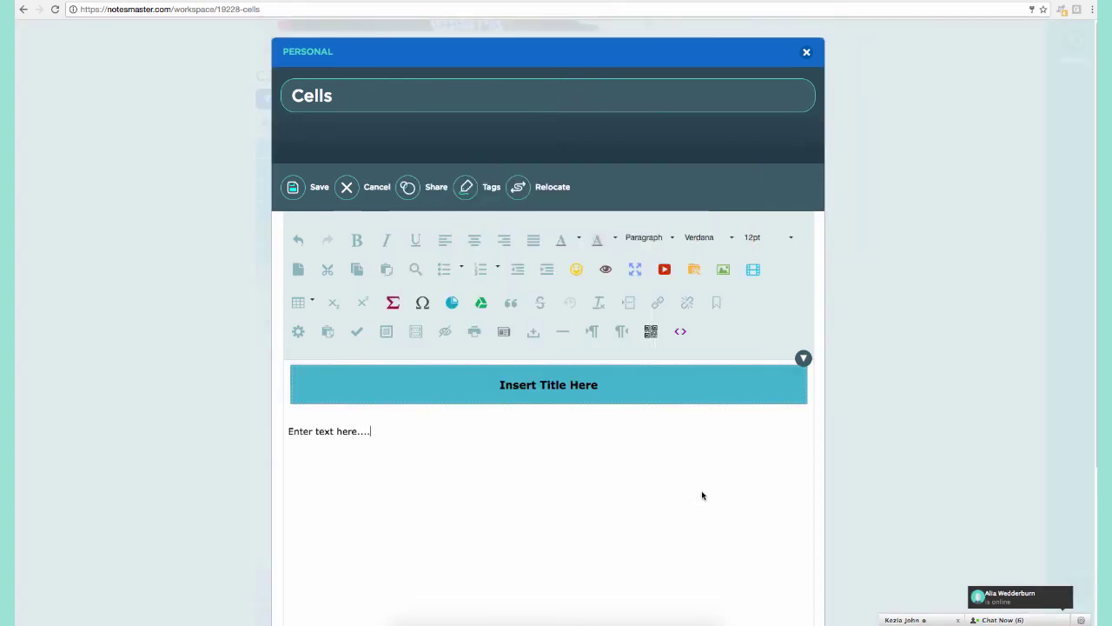
Replace the template's "Insert Title Here" heading with "Cells"
{"action": "left_click", "coordinate": [510, 384]}
{"action": "key", "text": "BackSpace"}
{"action": "key", "text": "BackSpace"}
{"action": "type", "text": "Cells"}
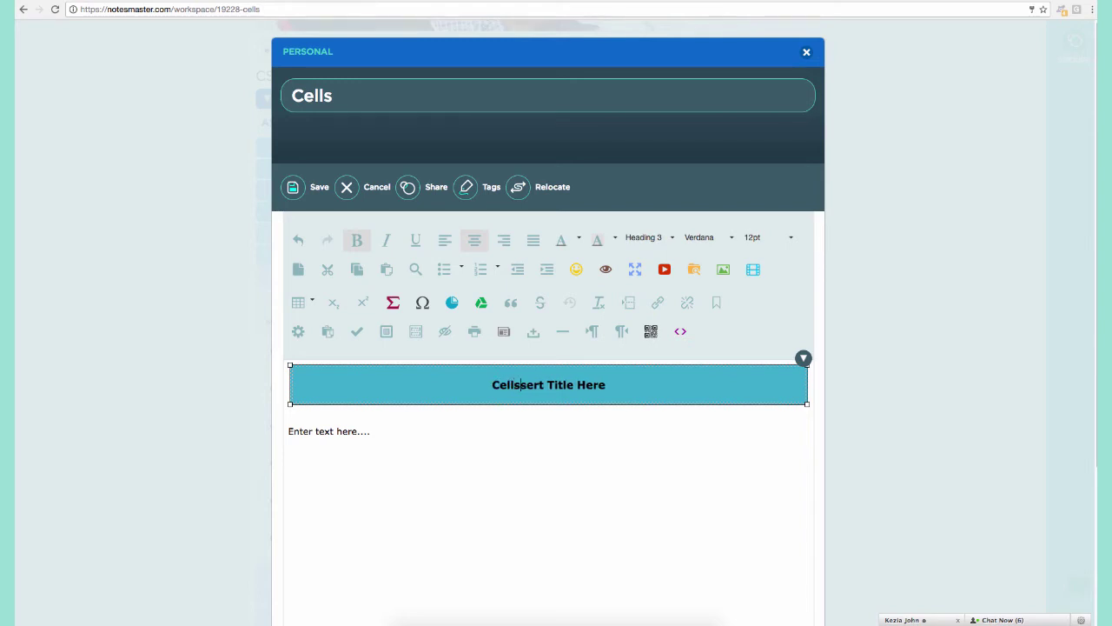
{"action": "key", "text": "Delete"}
{"action": "key", "text": "Delete"}
{"action": "key", "text": "Delete"}
{"action": "key", "text": "Delete"}
{"action": "key", "text": "Delete"}
{"action": "key", "text": "Delete"}
{"action": "key", "text": "Delete"}
{"action": "key", "text": "Delete"}
{"action": "key", "text": "Delete"}
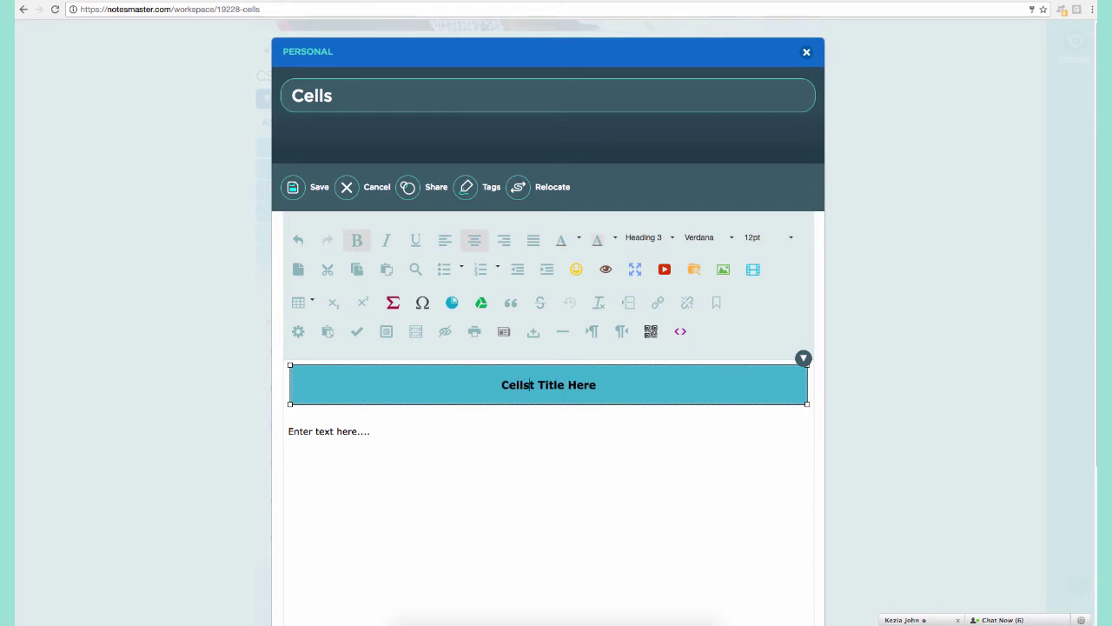
{"action": "key", "text": "Delete"}
{"action": "key", "text": "Delete"}
{"action": "key", "text": "Delete"}
{"action": "key", "text": "Delete"}
{"action": "key", "text": "Delete"}
{"action": "key", "text": "Delete"}
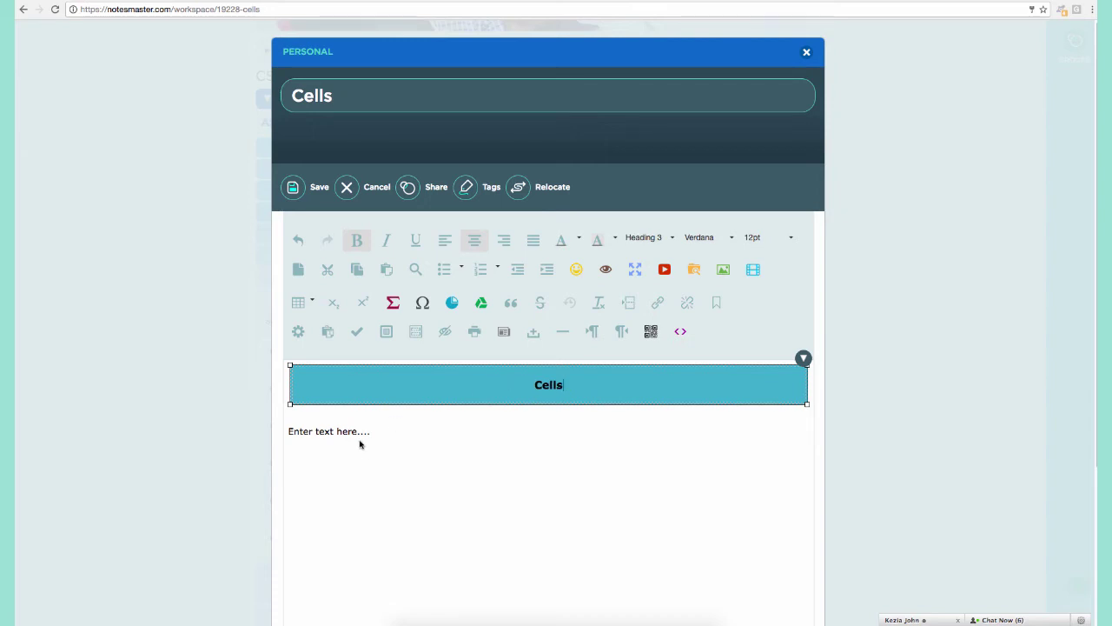
Replace the placeholder body text with "Please take a look at the presentation below:" and start a new line beneath it
{"action": "scroll", "coordinate": [382, 439], "scroll_direction": "down", "scroll_amount": 1}
{"action": "left_click", "coordinate": [362, 380]}
{"action": "left_click_drag", "start_coordinate": [370, 379], "coordinate": [292, 376]}
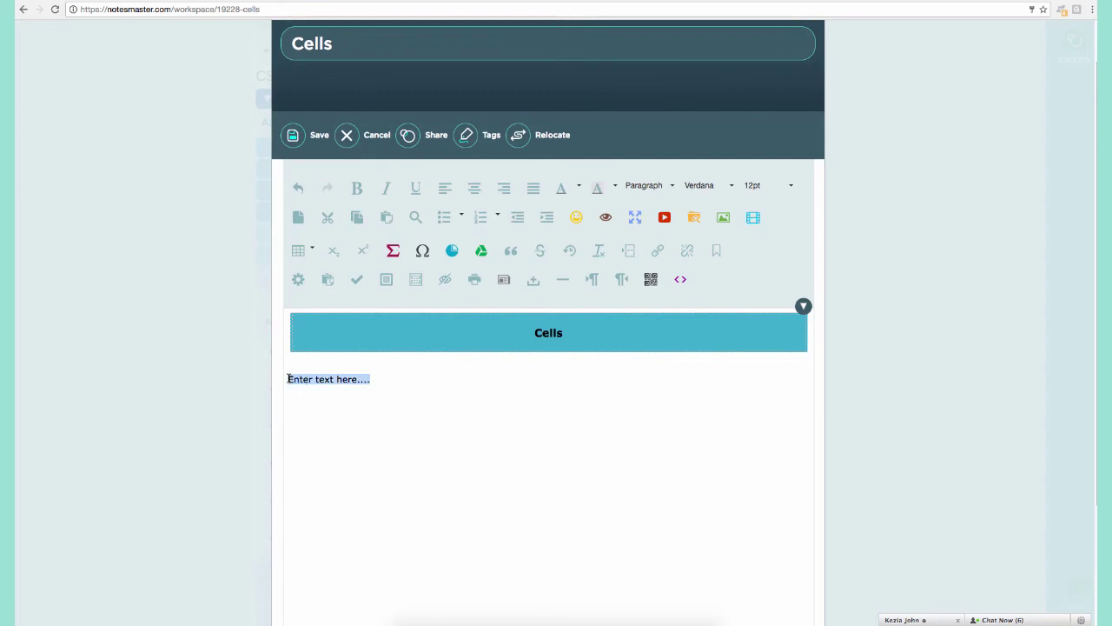
{"action": "type", "text": "Please take a look at"}
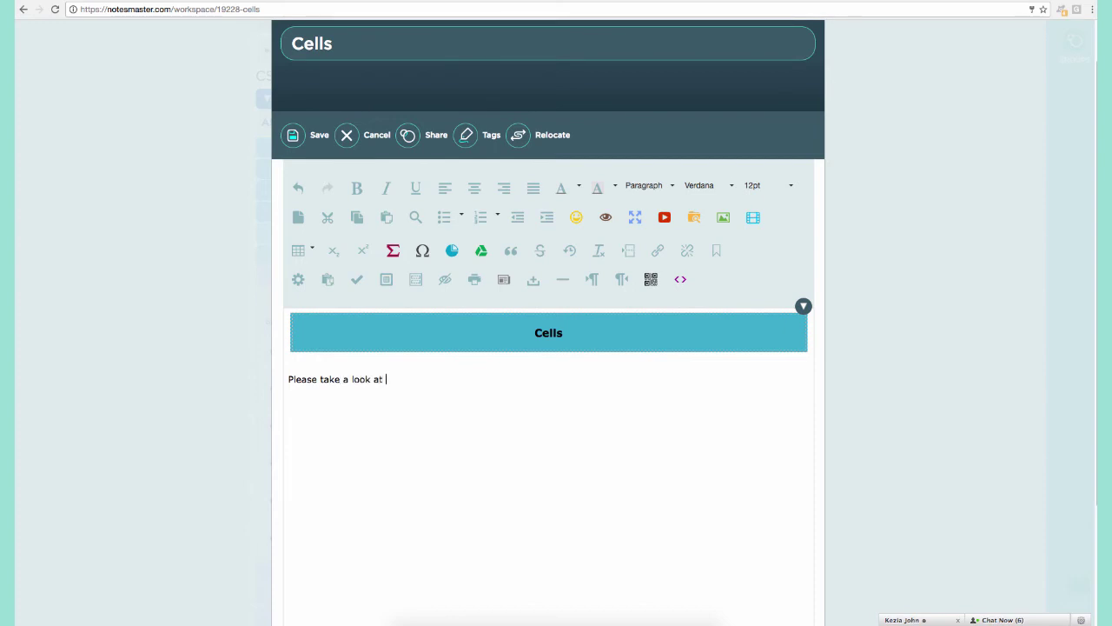
{"action": "type", "text": " the presentation below:"}
{"action": "key", "text": "Return"}
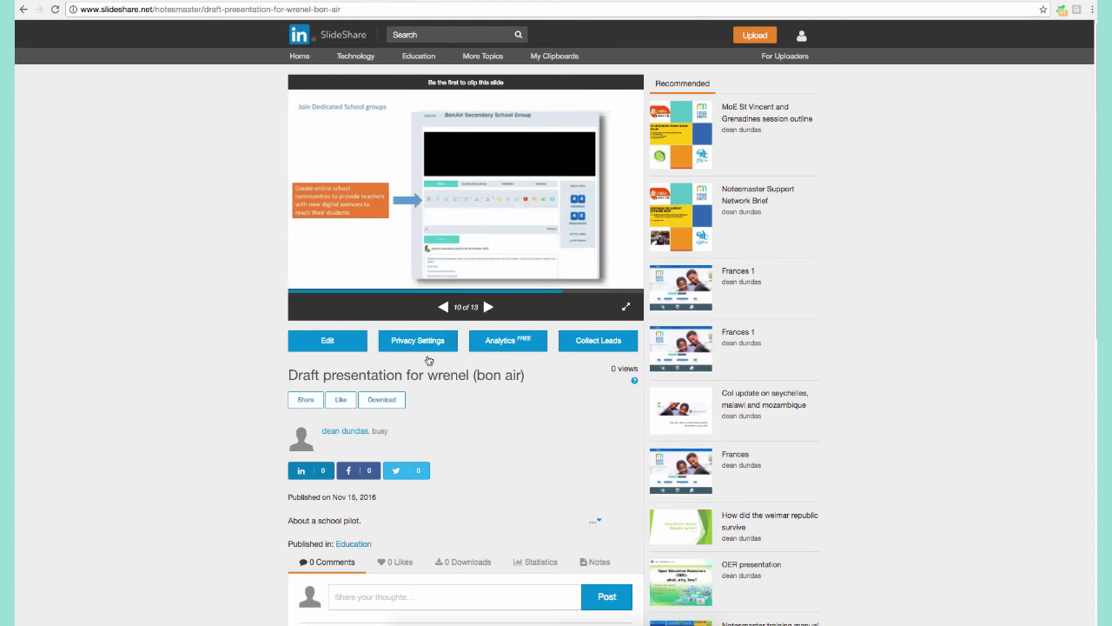
On SlideShare, open the sharing options of the published Bon Air presentation and copy its embed code
{"action": "left_click", "coordinate": [306, 399]}
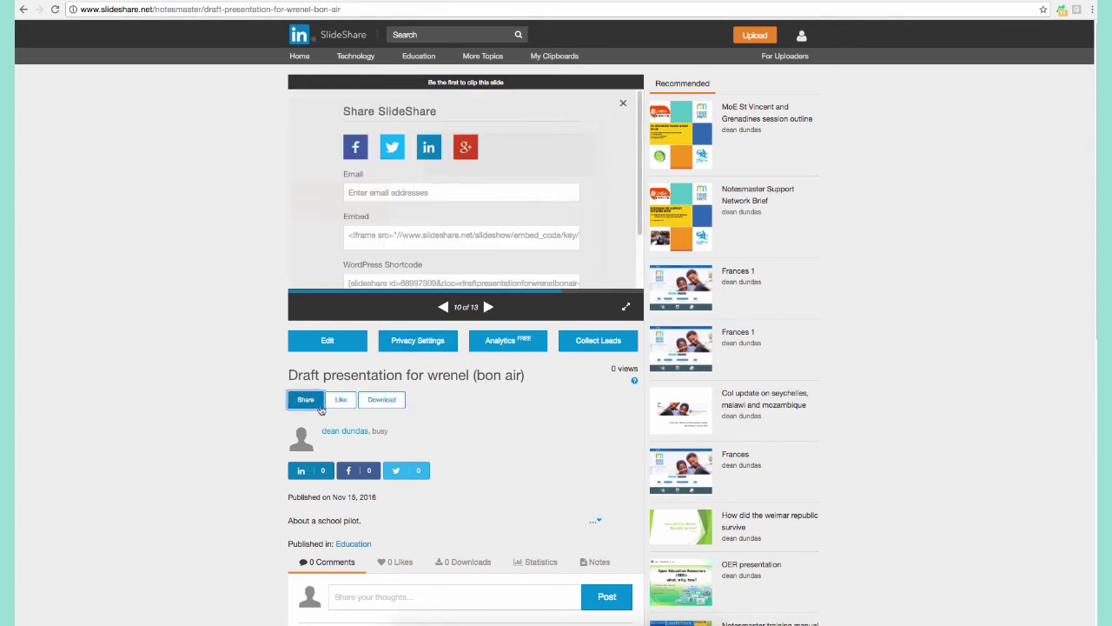
{"action": "scroll", "coordinate": [354, 251], "scroll_direction": "down", "scroll_amount": 1}
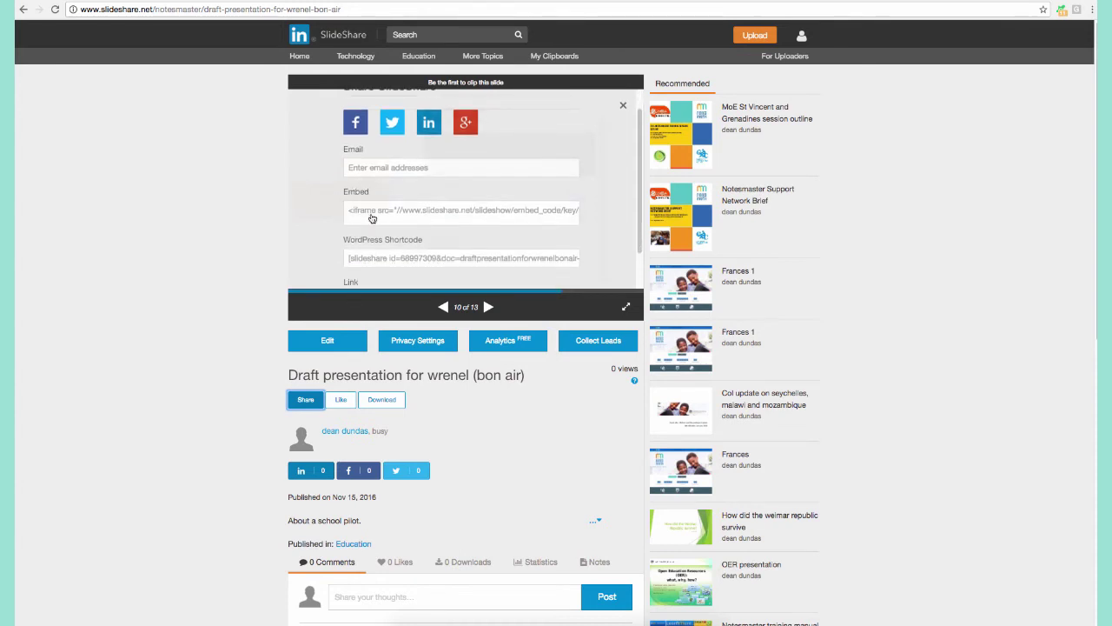
{"action": "right_click", "coordinate": [372, 218]}
{"action": "left_click", "coordinate": [370, 215]}
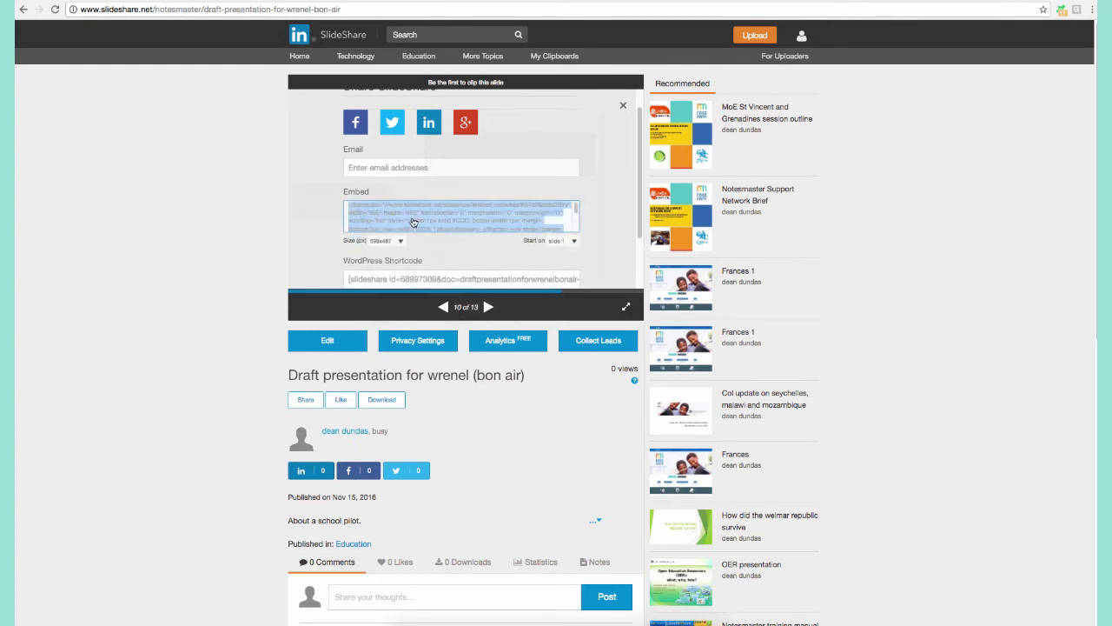
{"action": "right_click", "coordinate": [415, 222]}
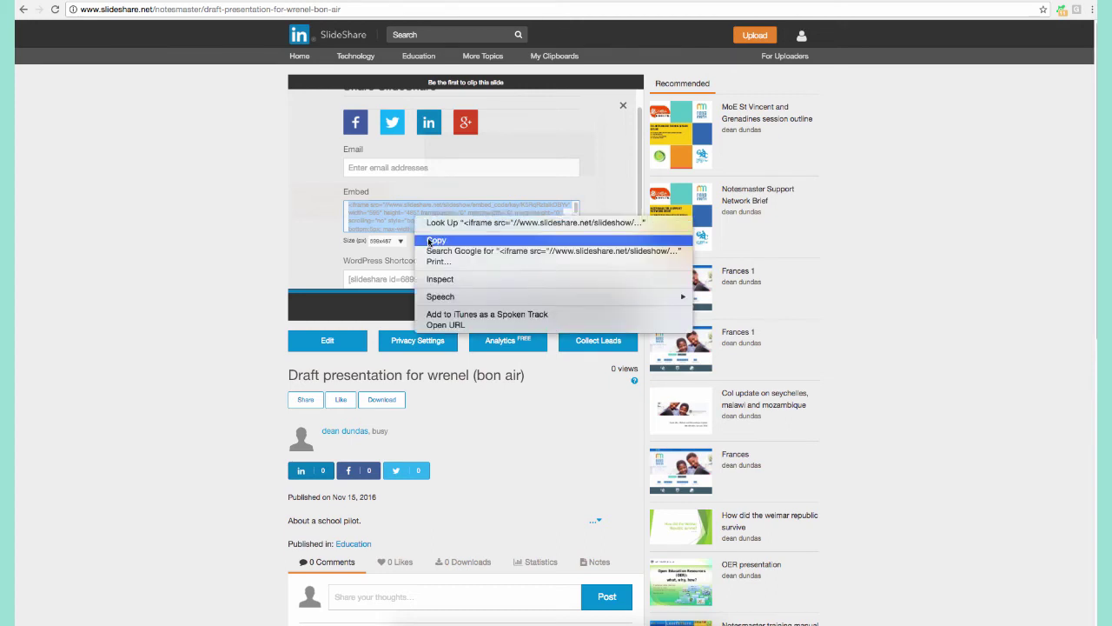
{"action": "left_click", "coordinate": [429, 240]}
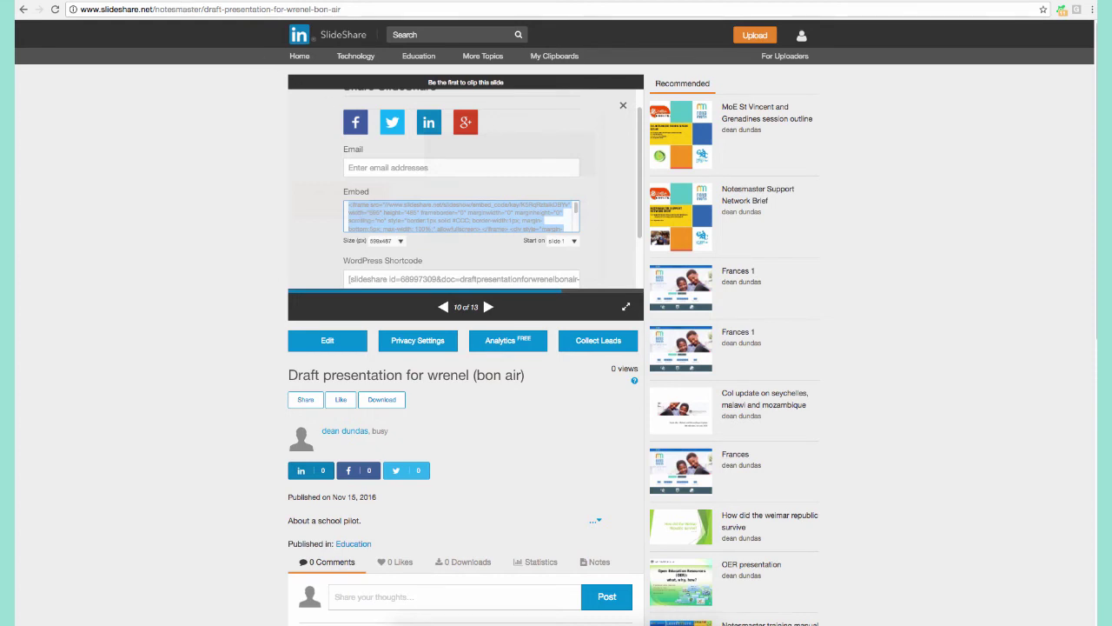
Return to the Cells note in Notesmaster and embed the presentation below the intro sentence using the copied SlideShare embed code
{"action": "left_click", "coordinate": [127, 1]}
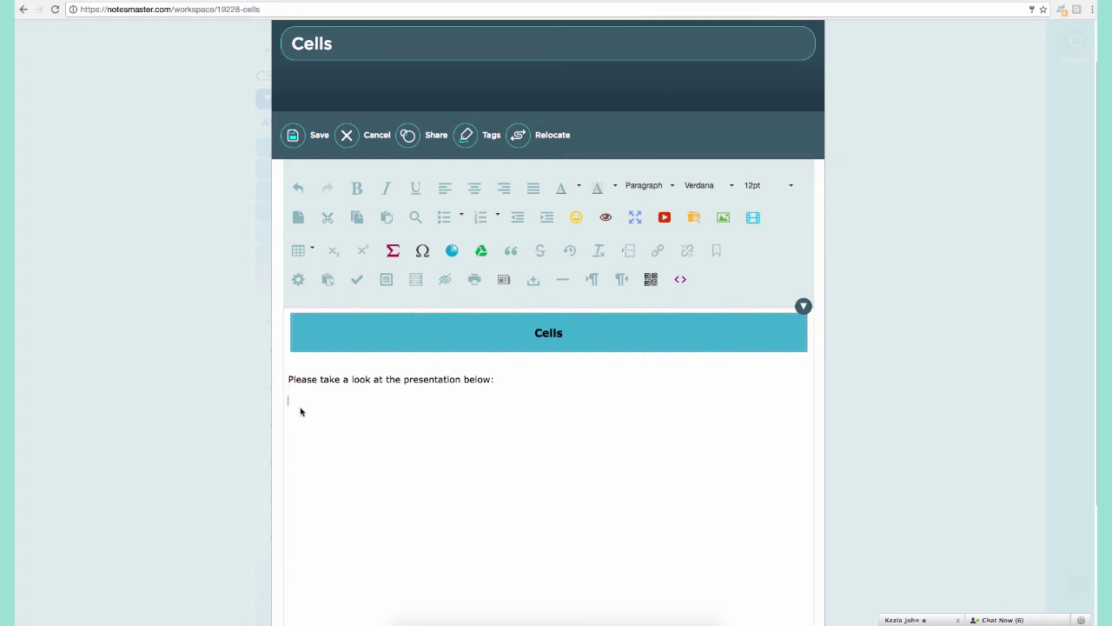
{"action": "left_click", "coordinate": [752, 218]}
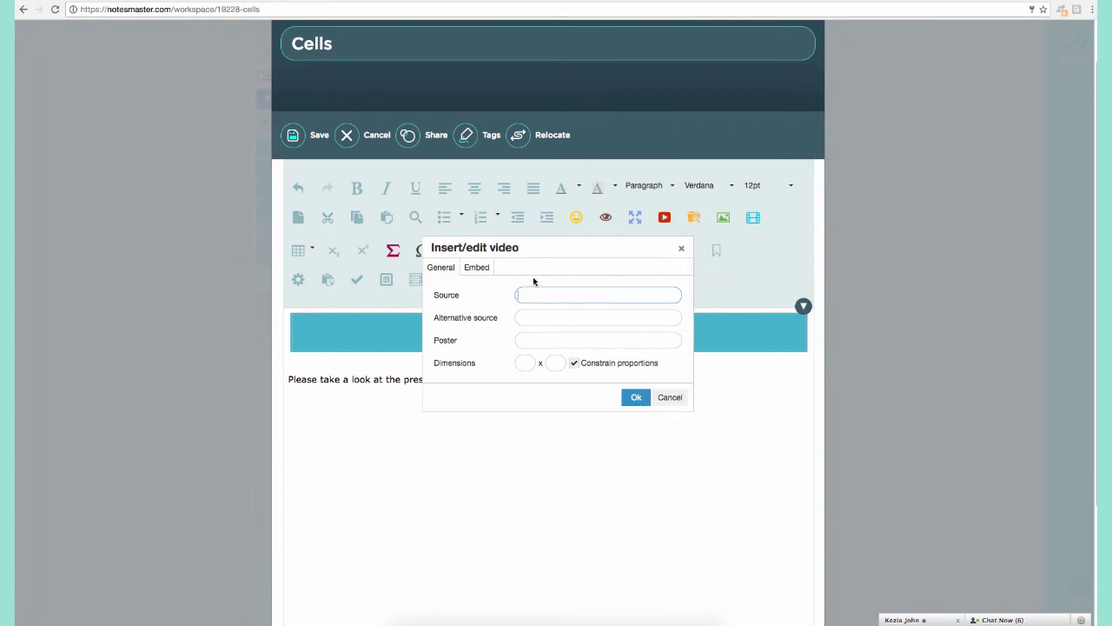
{"action": "left_click", "coordinate": [486, 269]}
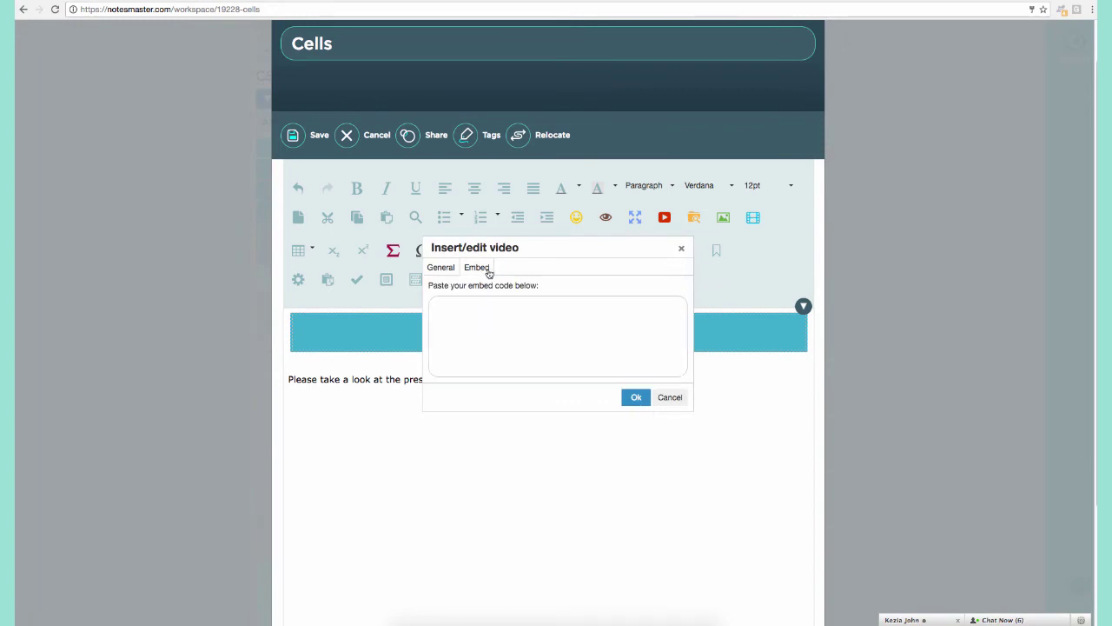
{"action": "right_click", "coordinate": [500, 333]}
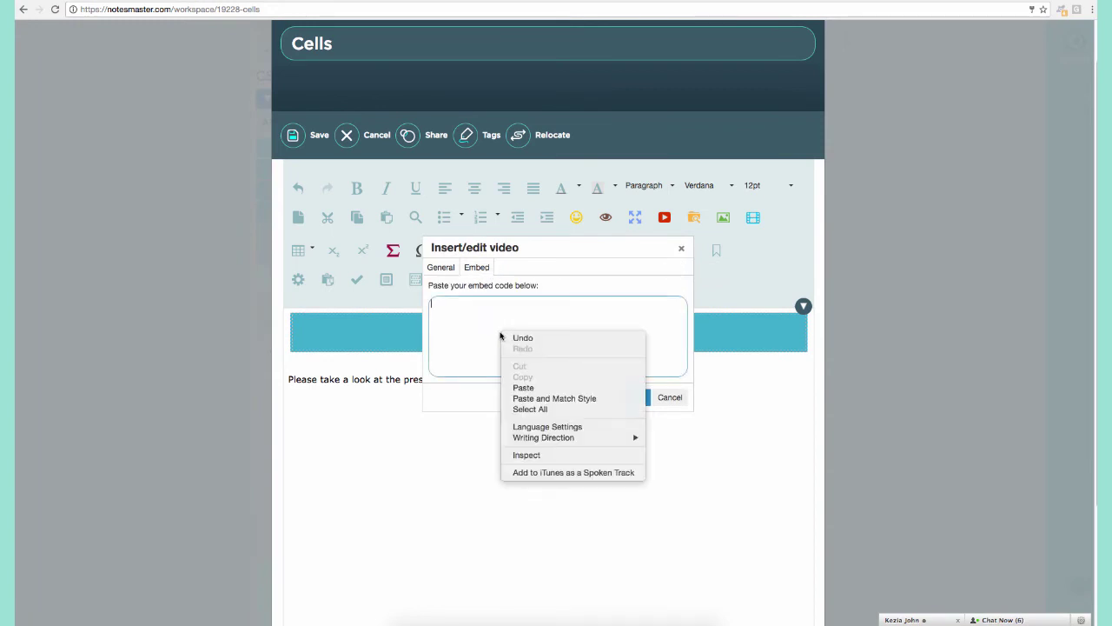
{"action": "left_click", "coordinate": [521, 388]}
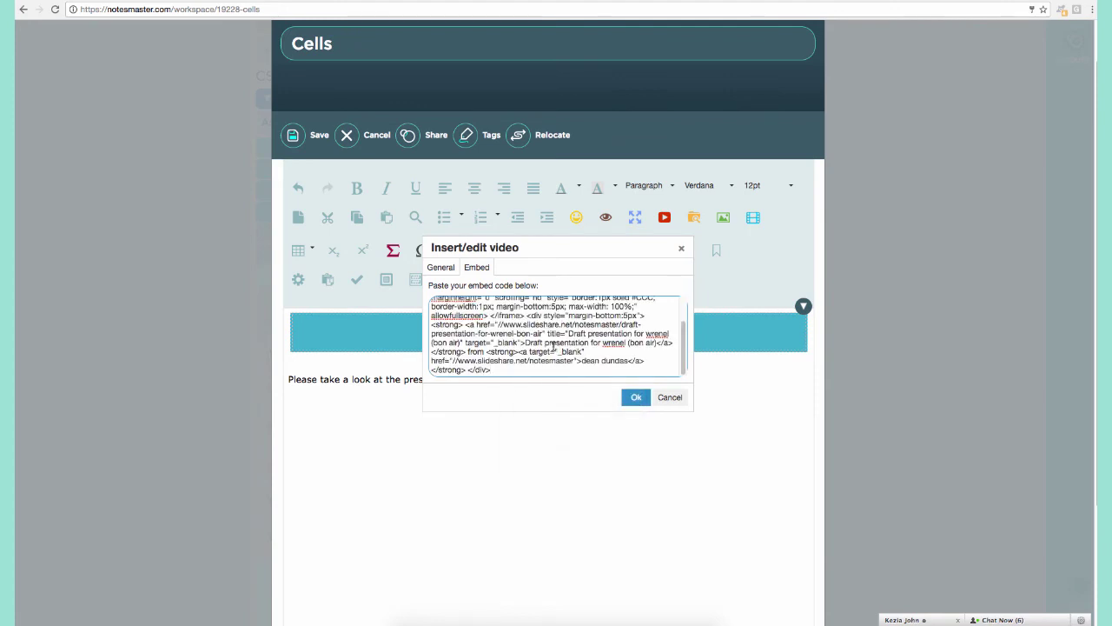
{"action": "left_click", "coordinate": [636, 398]}
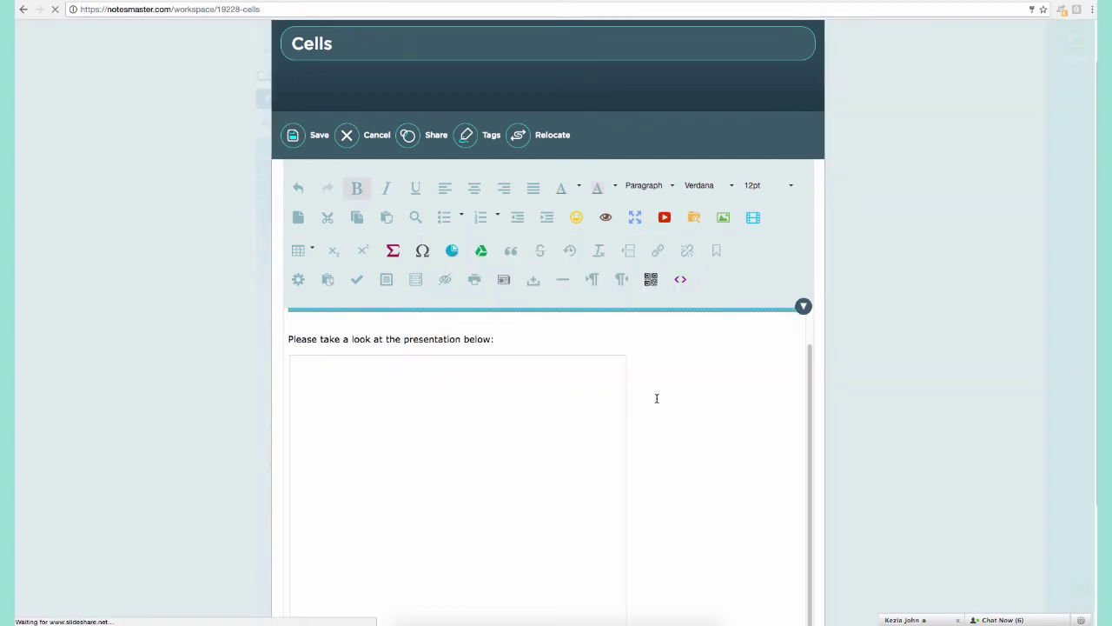
Check the embedded presentation in the note editor by advancing through its first slides
{"action": "scroll", "coordinate": [659, 398], "scroll_direction": "down", "scroll_amount": 1}
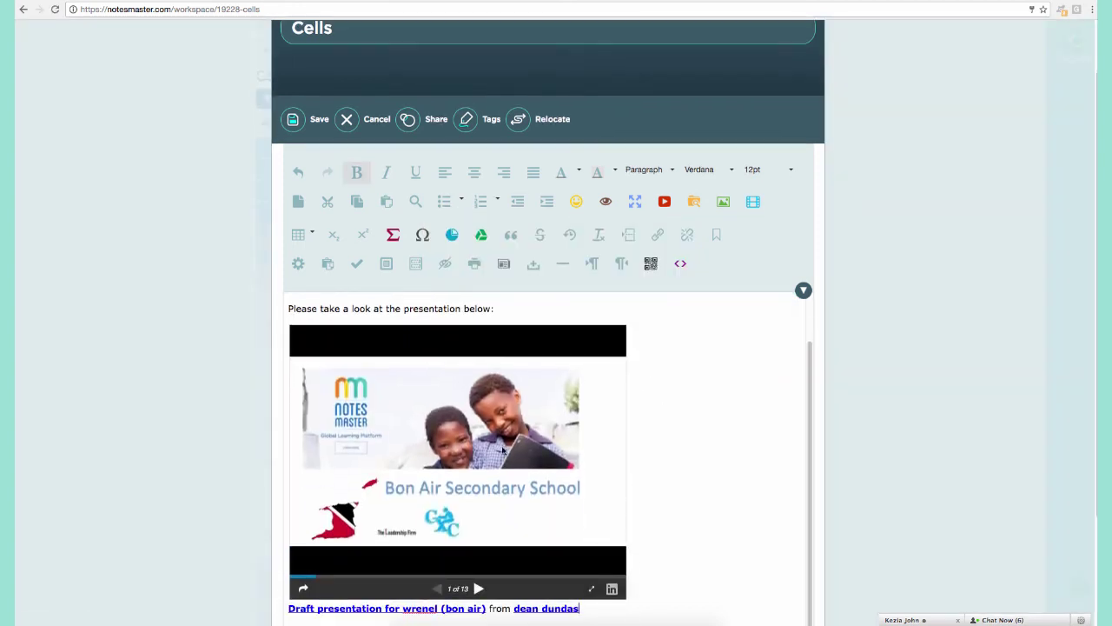
{"action": "scroll", "coordinate": [647, 432], "scroll_direction": "down", "scroll_amount": 1}
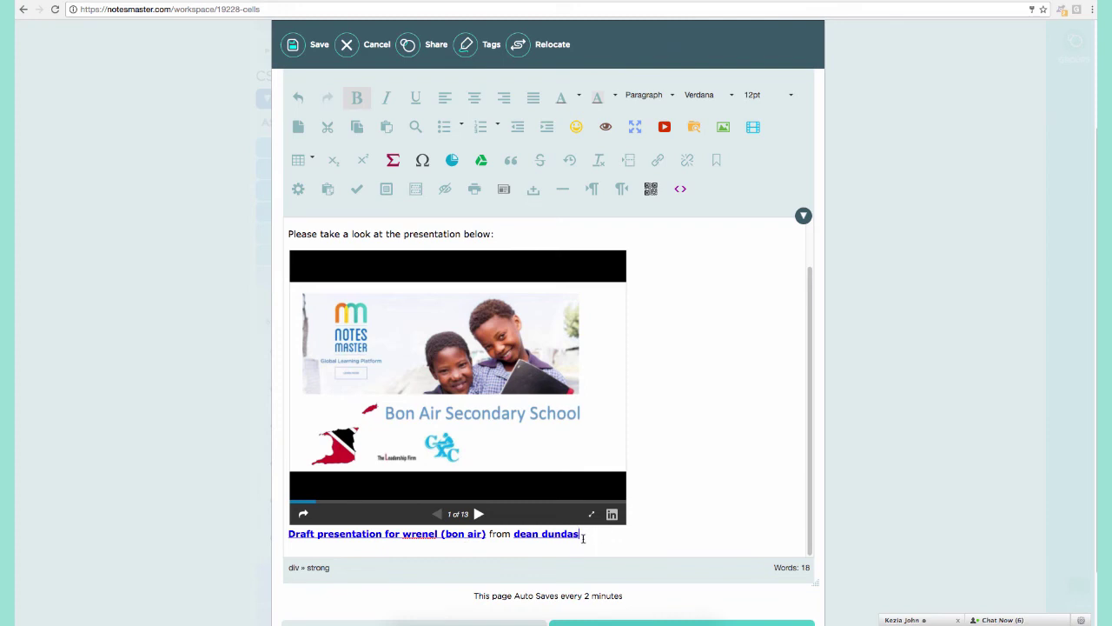
{"action": "left_click", "coordinate": [478, 515]}
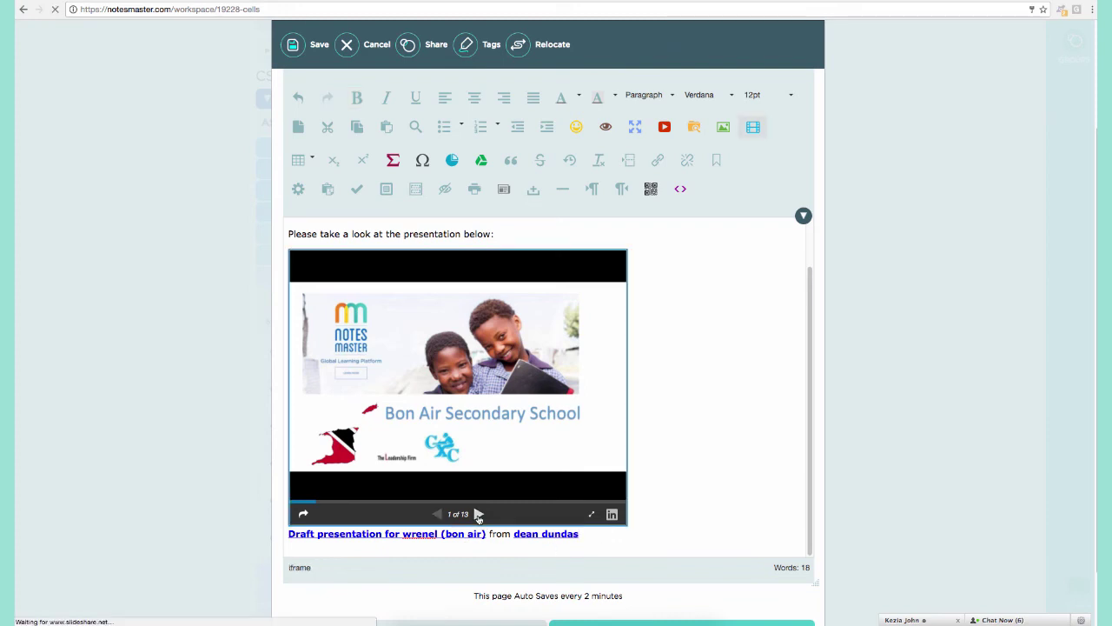
{"action": "left_click", "coordinate": [478, 515]}
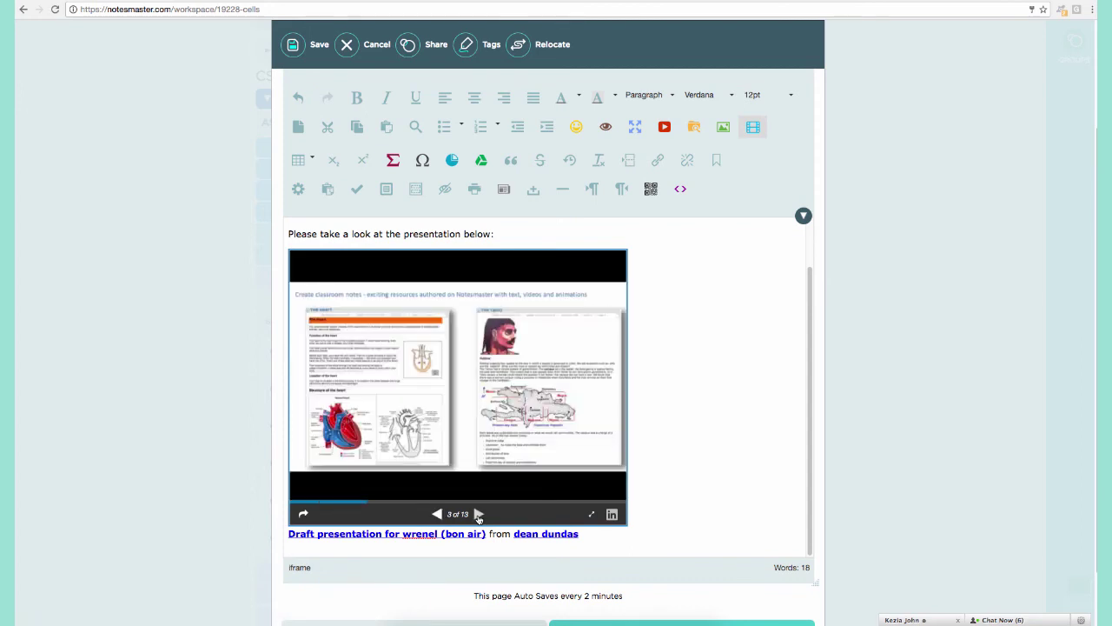
{"action": "left_click", "coordinate": [478, 515]}
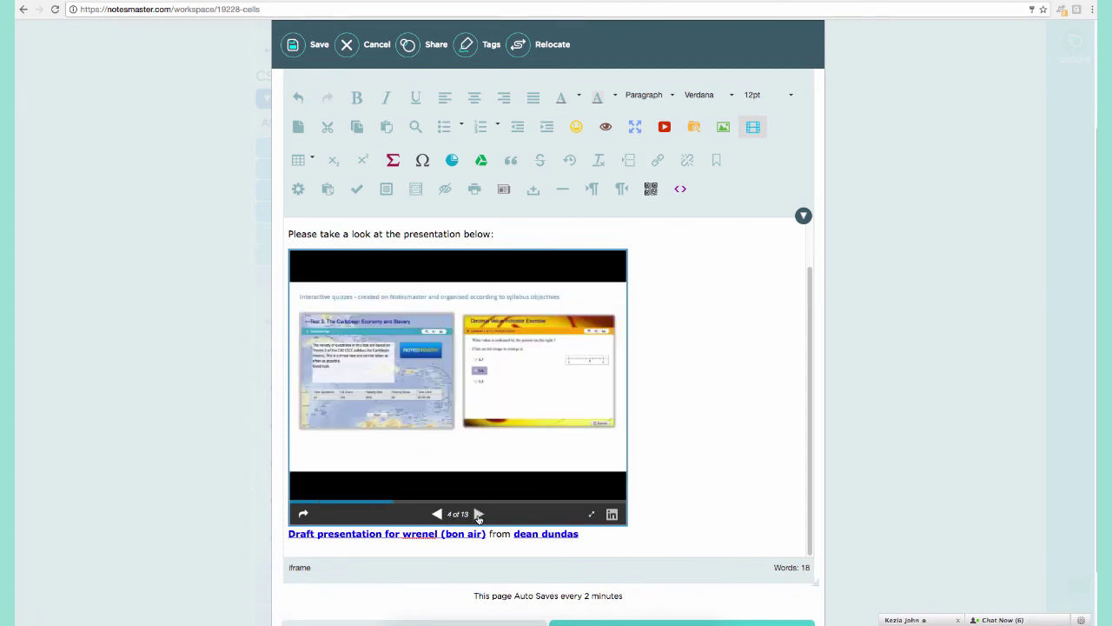
Try to center the embedded presentation in the note and undo the alignment change
{"action": "left_click", "coordinate": [315, 46]}
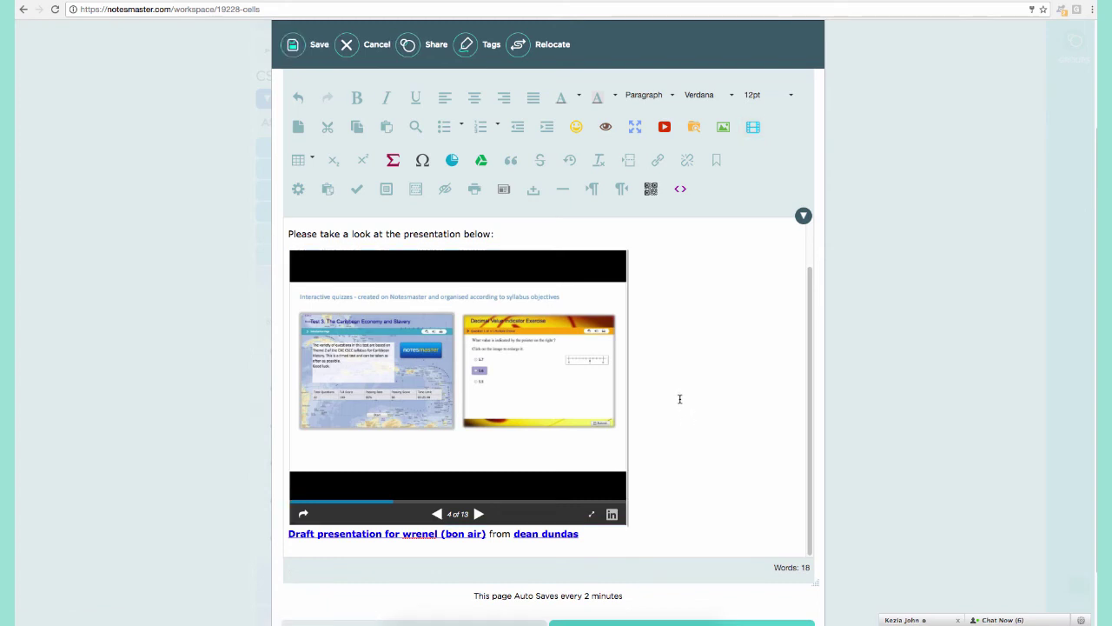
{"action": "left_click", "coordinate": [474, 98]}
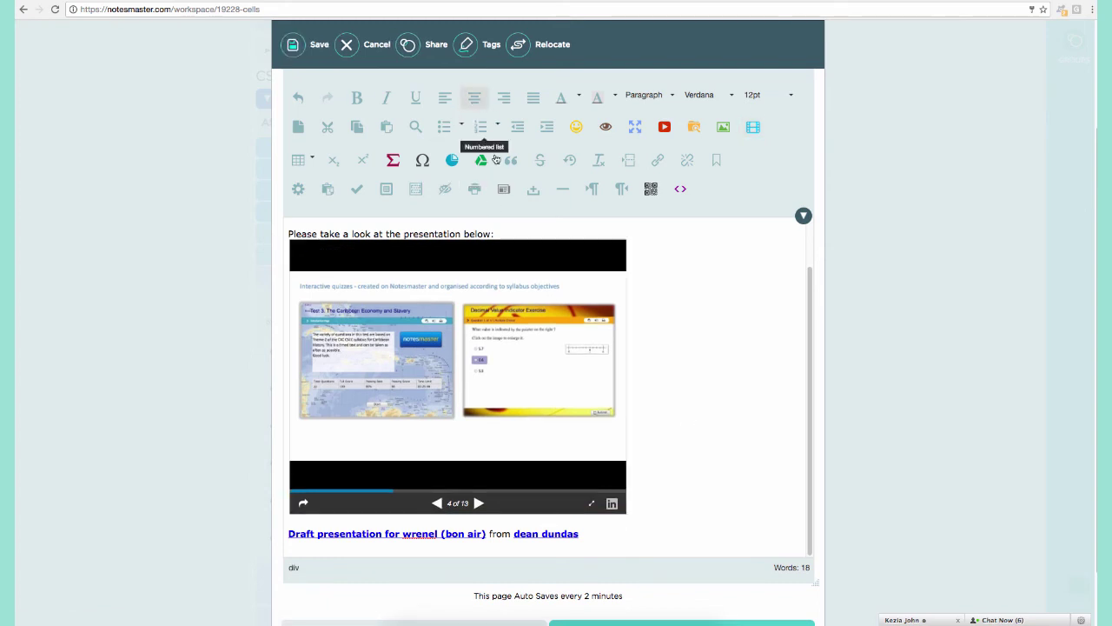
{"action": "left_click", "coordinate": [517, 231]}
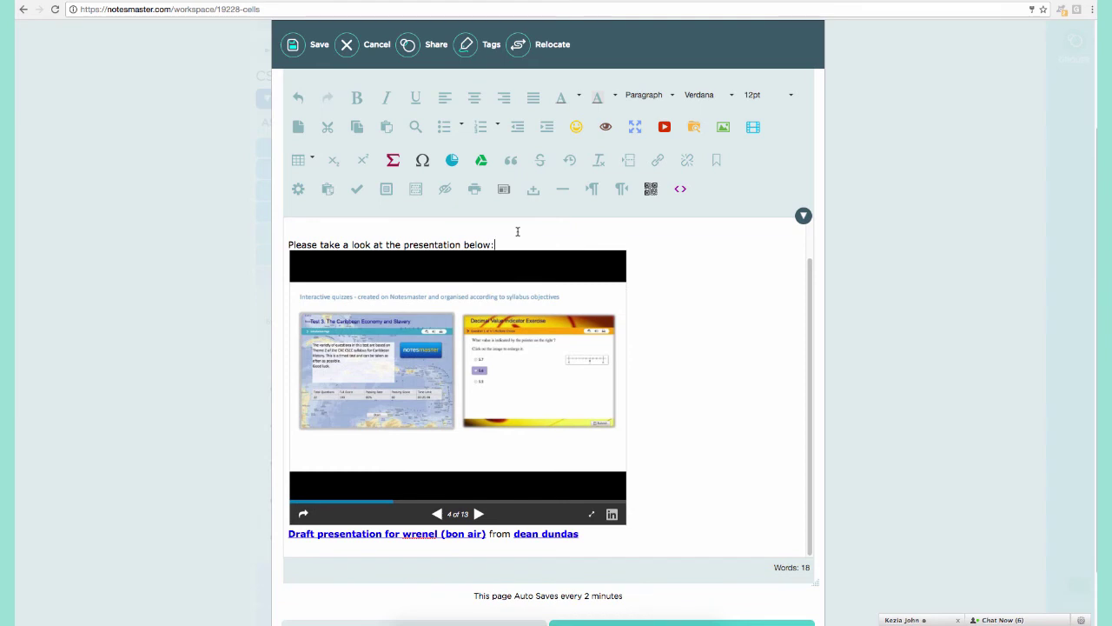
{"action": "left_click", "coordinate": [300, 98]}
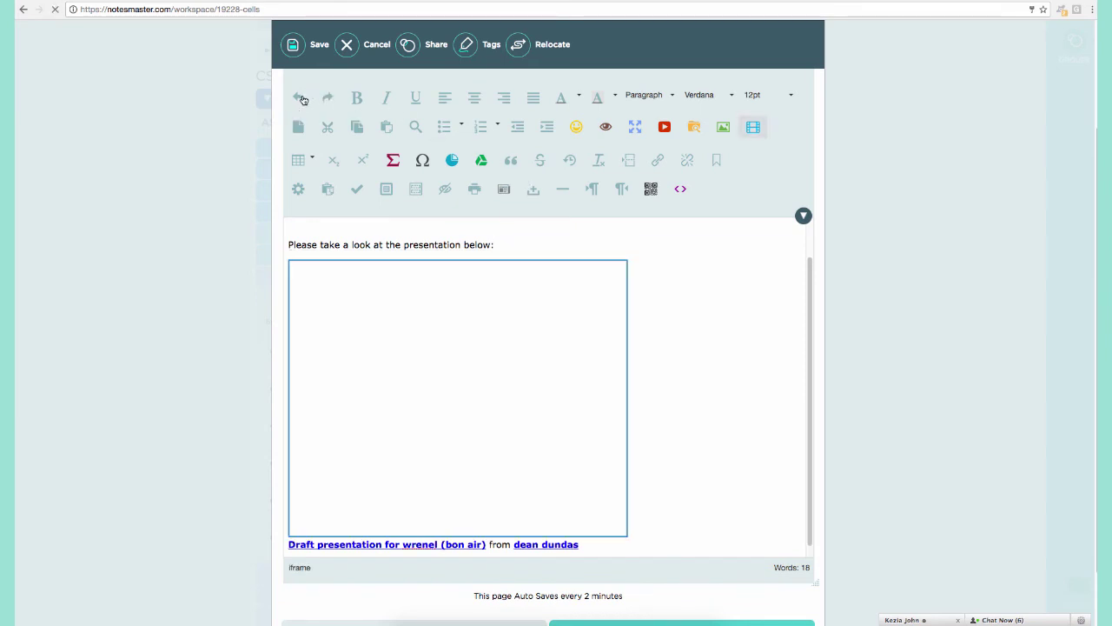
{"action": "left_click", "coordinate": [522, 248]}
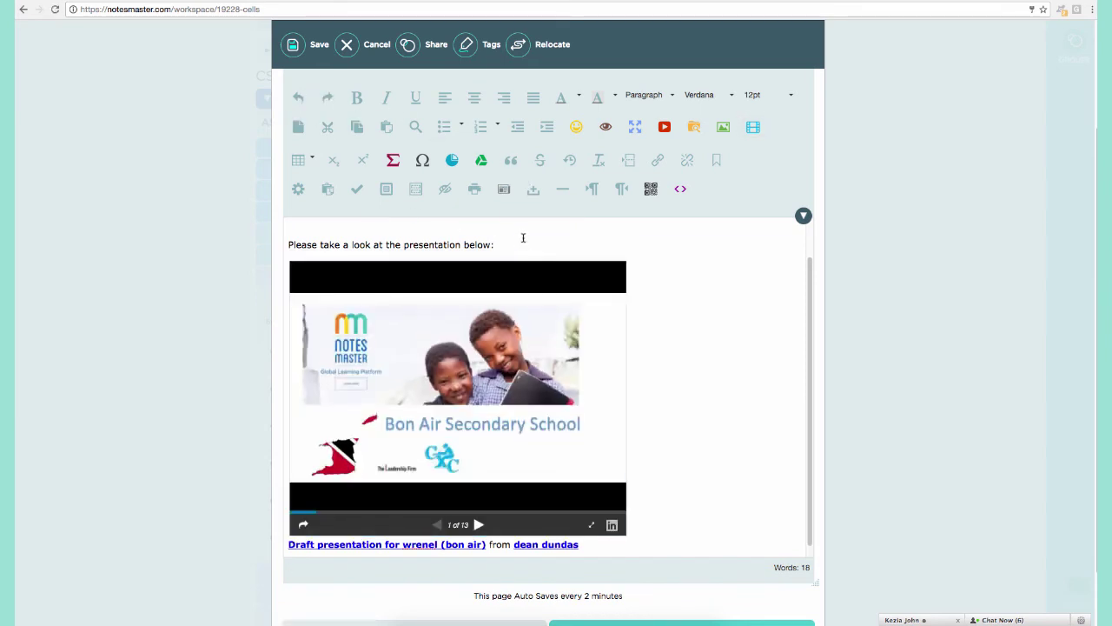
{"action": "left_click", "coordinate": [322, 296]}
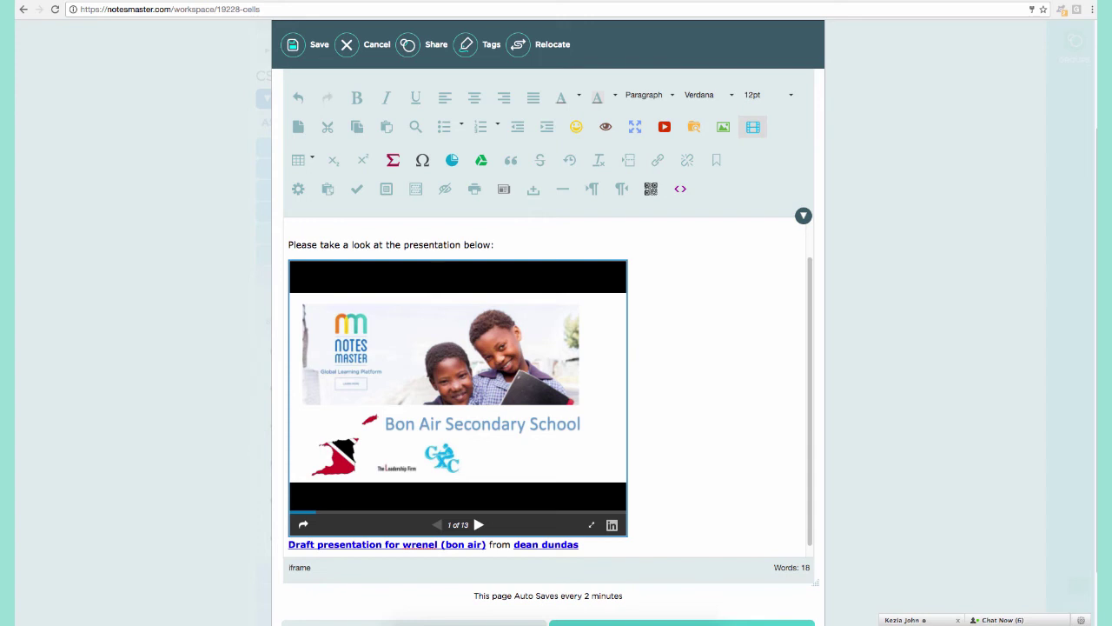
{"action": "left_click", "coordinate": [290, 247]}
Delete the SlideShare credit line beneath the presentation and make the sentence "Please take a look at the presentation below:" bold
{"action": "scroll", "coordinate": [681, 495], "scroll_direction": "down", "scroll_amount": 1}
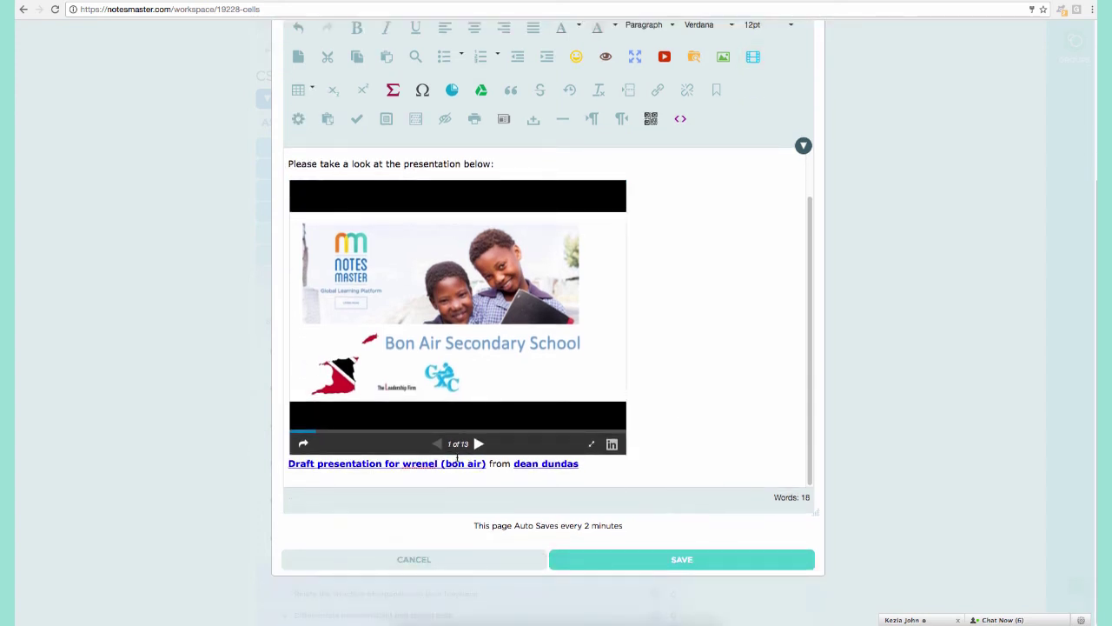
{"action": "left_click_drag", "start_coordinate": [625, 466], "coordinate": [341, 459]}
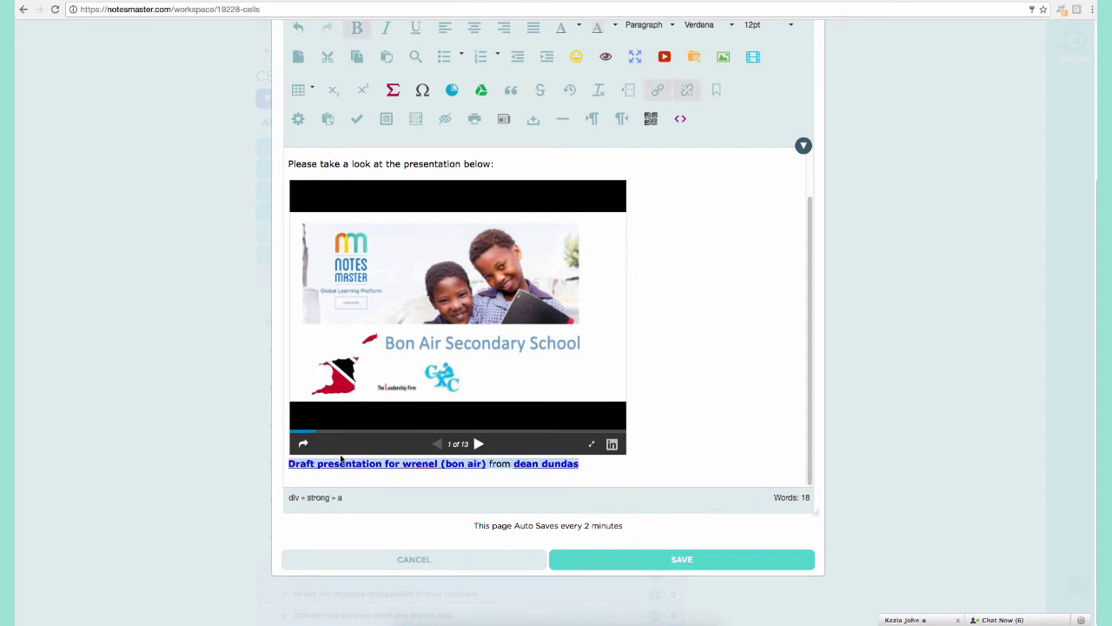
{"action": "key", "text": "BackSpace"}
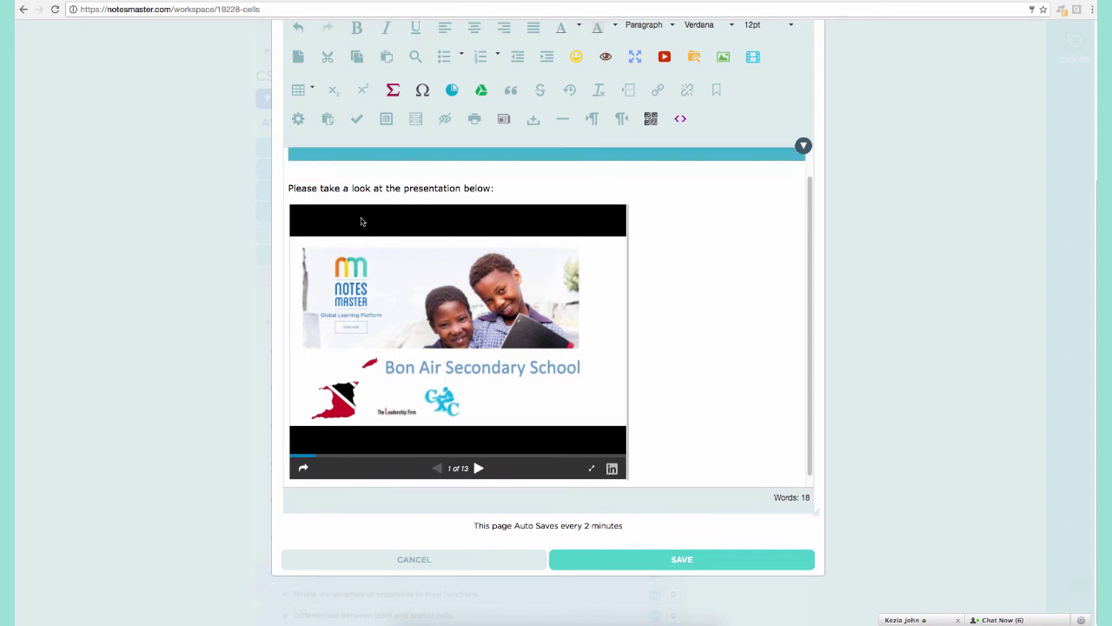
{"action": "left_click_drag", "start_coordinate": [495, 190], "coordinate": [305, 175]}
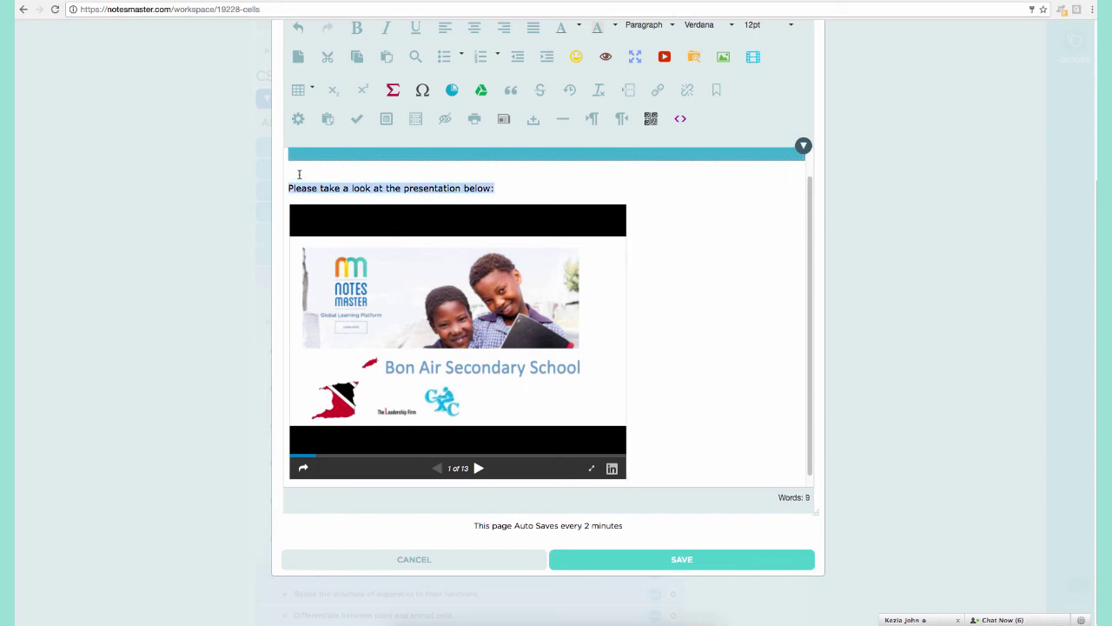
{"action": "left_click", "coordinate": [356, 27]}
Insert a horizontal line below the presentation and add the text "What did you learn from the presentation...." under it
{"action": "left_click", "coordinate": [717, 306]}
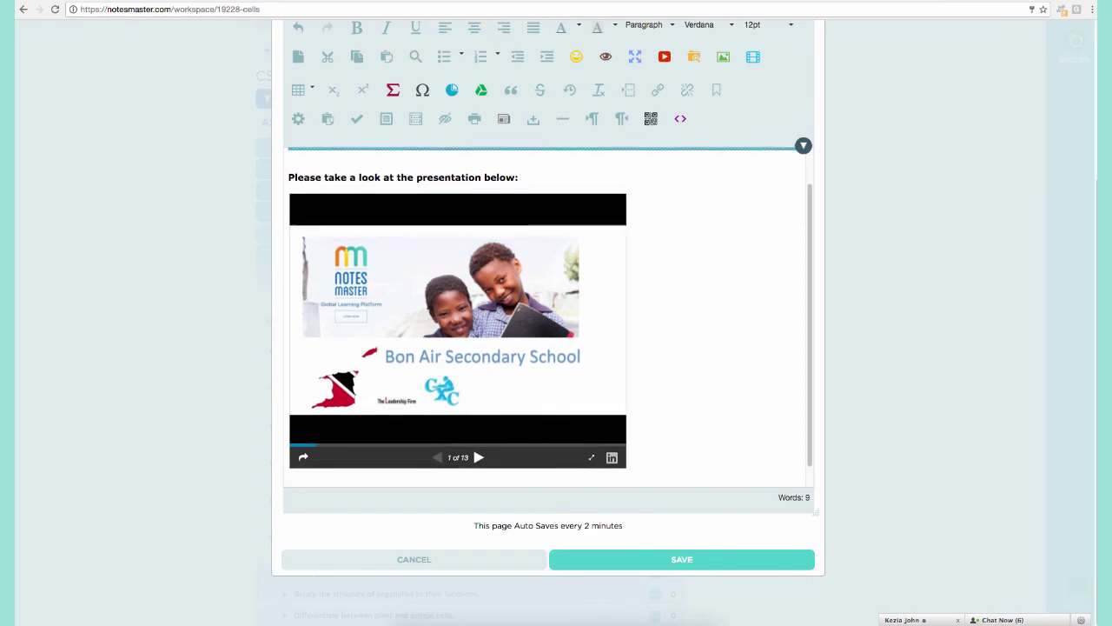
{"action": "left_click", "coordinate": [563, 119]}
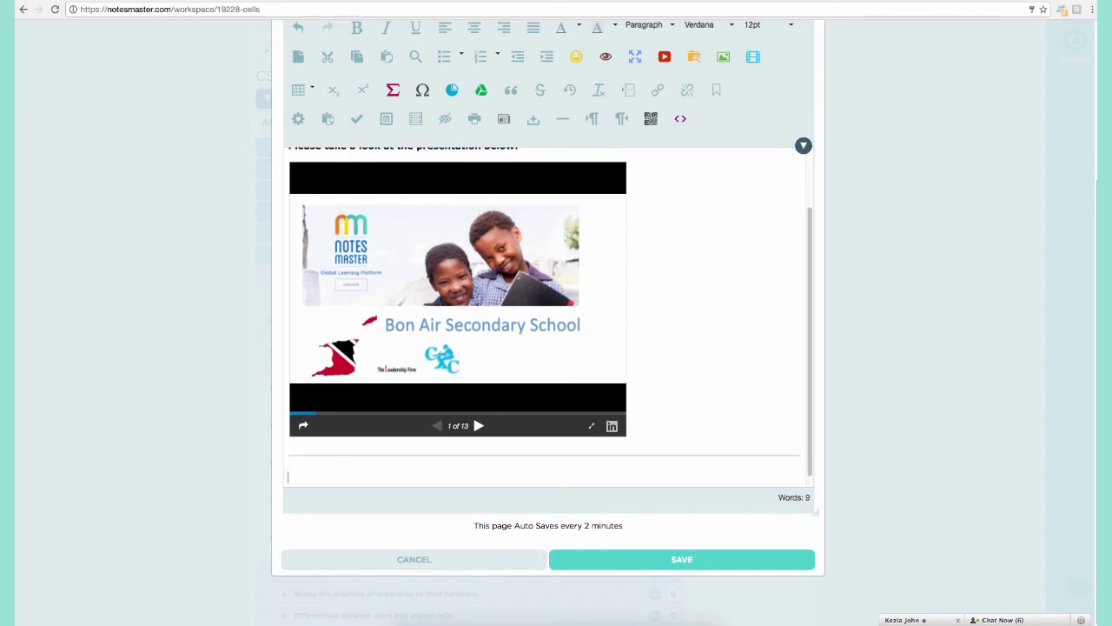
{"action": "type", "text": "What did you learn from the presentation...."}
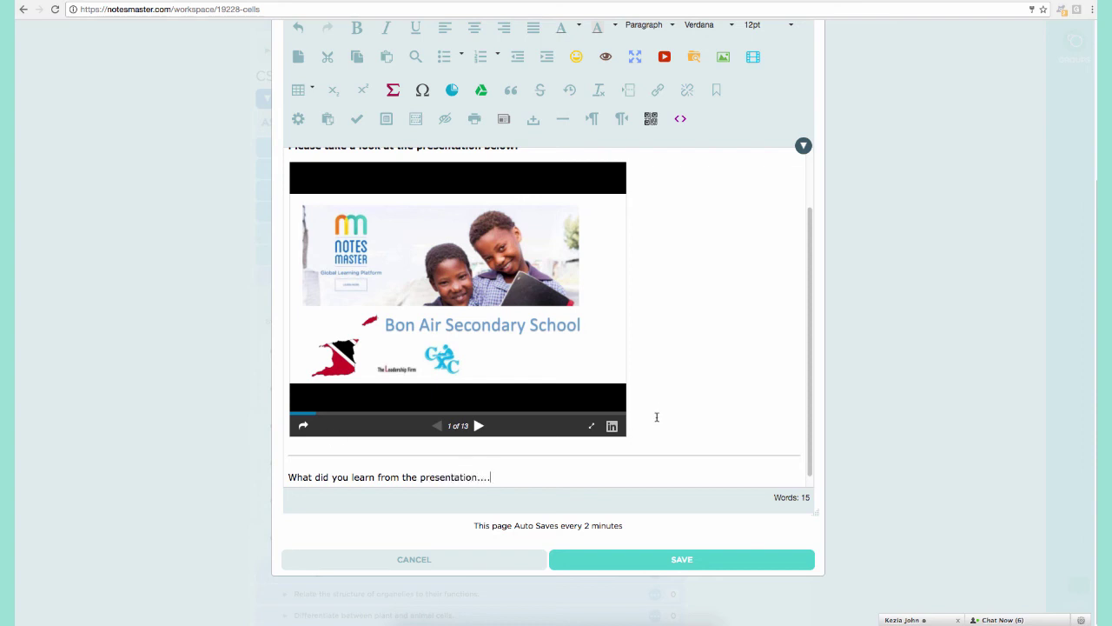
Save the Cells note and close its editor to return to the Biology workspace
{"action": "left_click", "coordinate": [678, 561]}
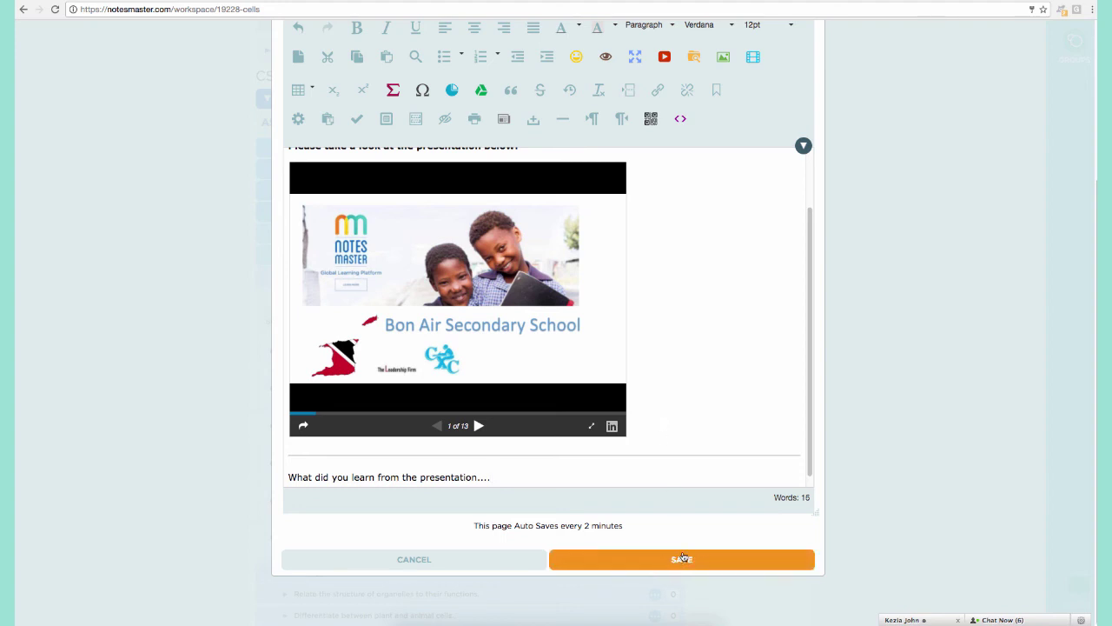
{"action": "left_click", "coordinate": [683, 558]}
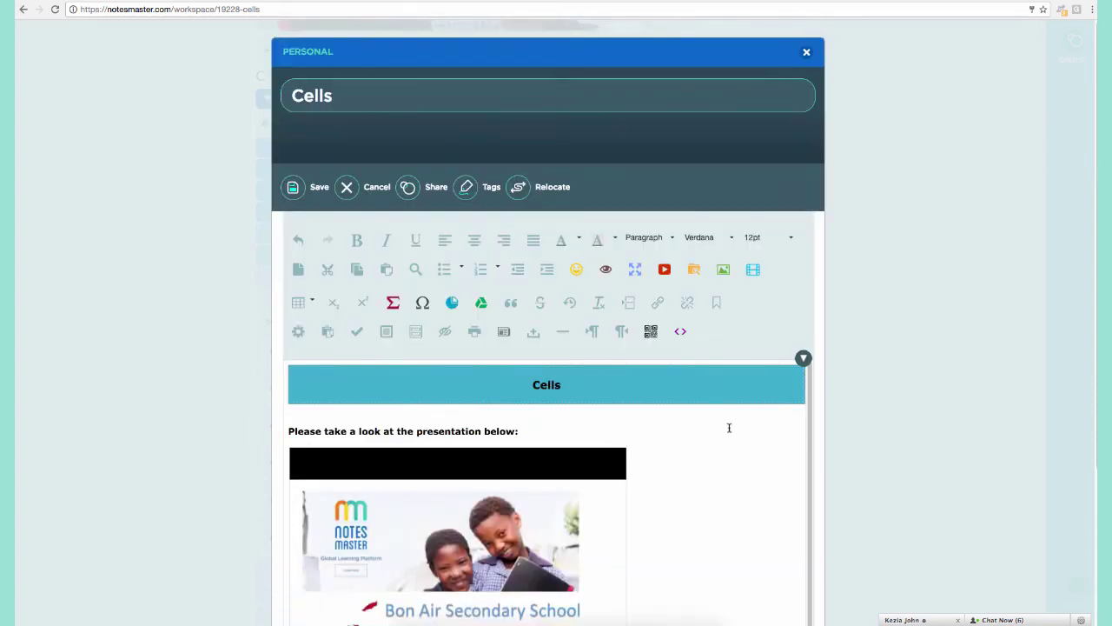
{"action": "left_click", "coordinate": [807, 53]}
{"action": "left_click", "coordinate": [506, 145]}
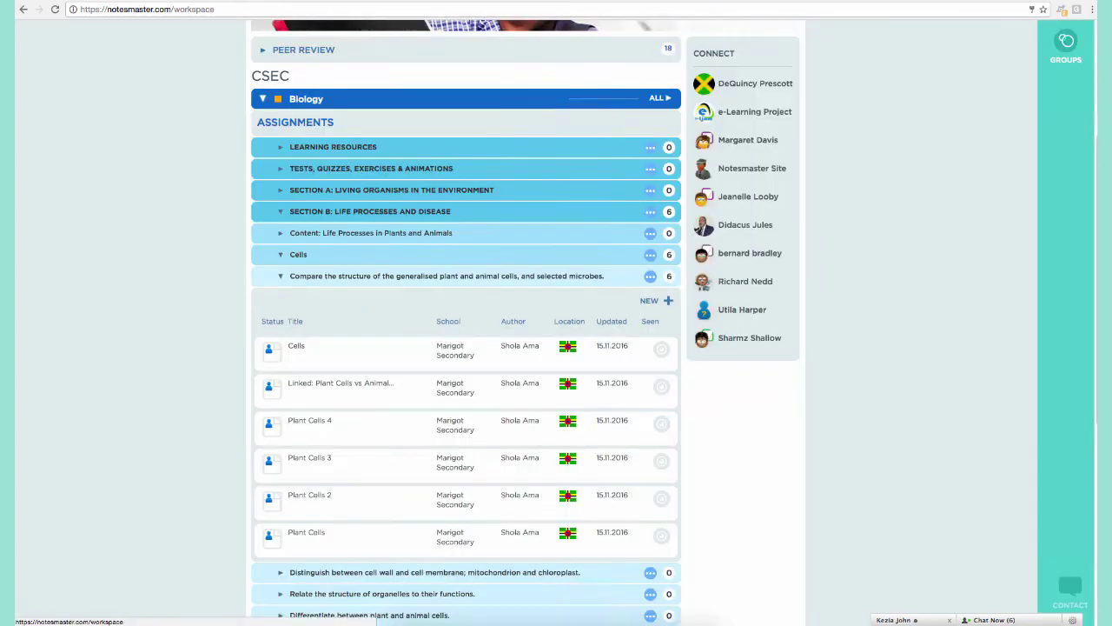
Open the saved Cells note, advance through the embedded presentation's slides, and view it in full screen before returning to the note
{"action": "left_click", "coordinate": [299, 363]}
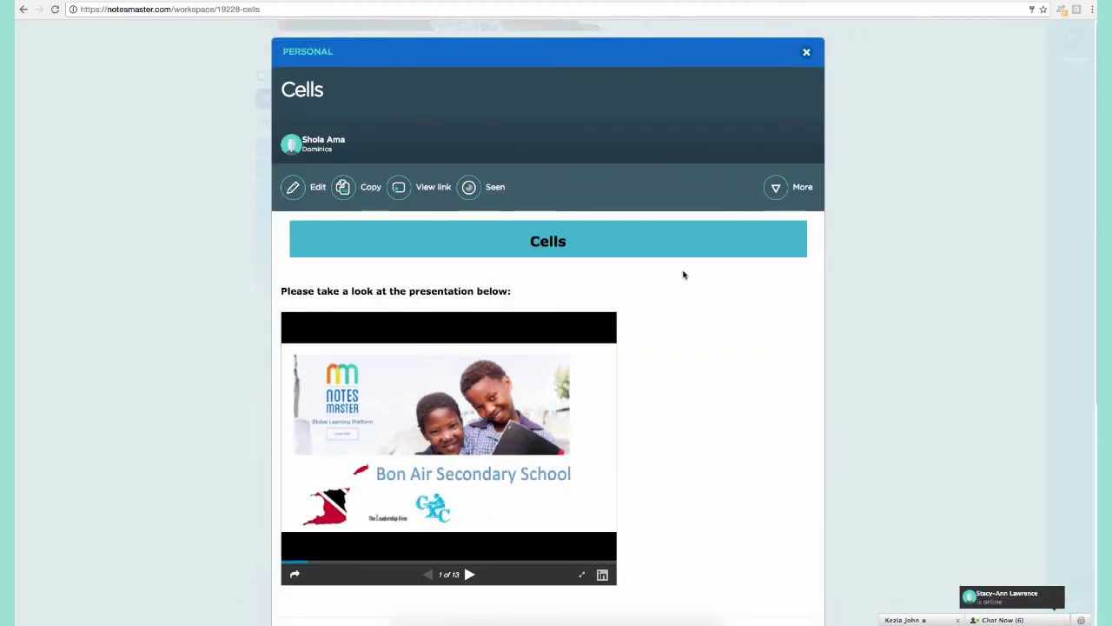
{"action": "scroll", "coordinate": [524, 316], "scroll_direction": "down", "scroll_amount": 3}
{"action": "scroll", "coordinate": [524, 316], "scroll_direction": "down", "scroll_amount": 2}
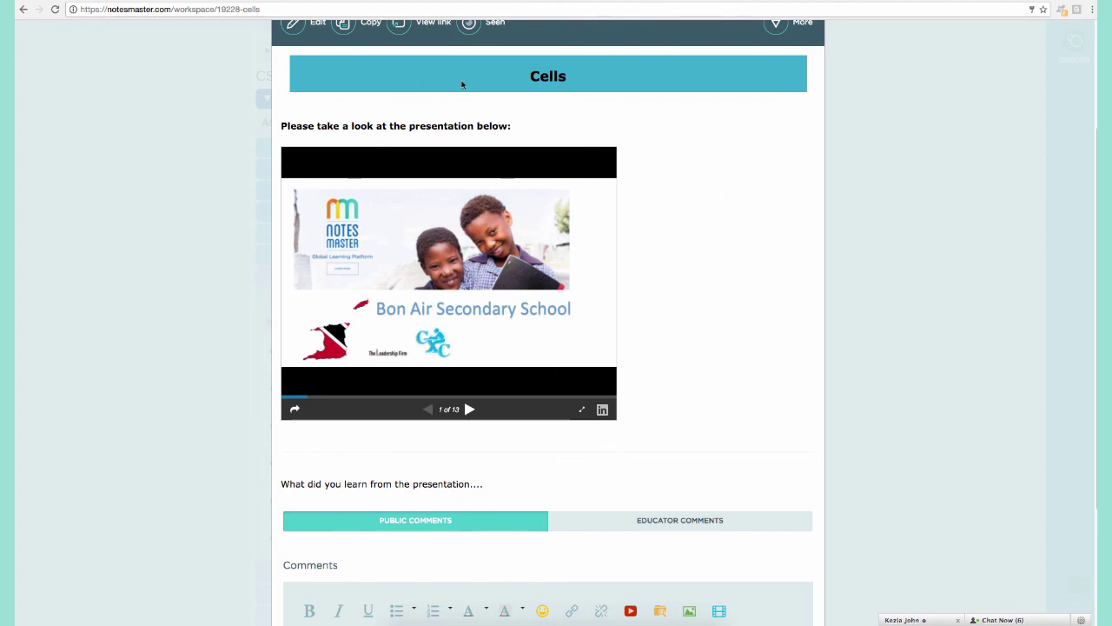
{"action": "left_click", "coordinate": [470, 409]}
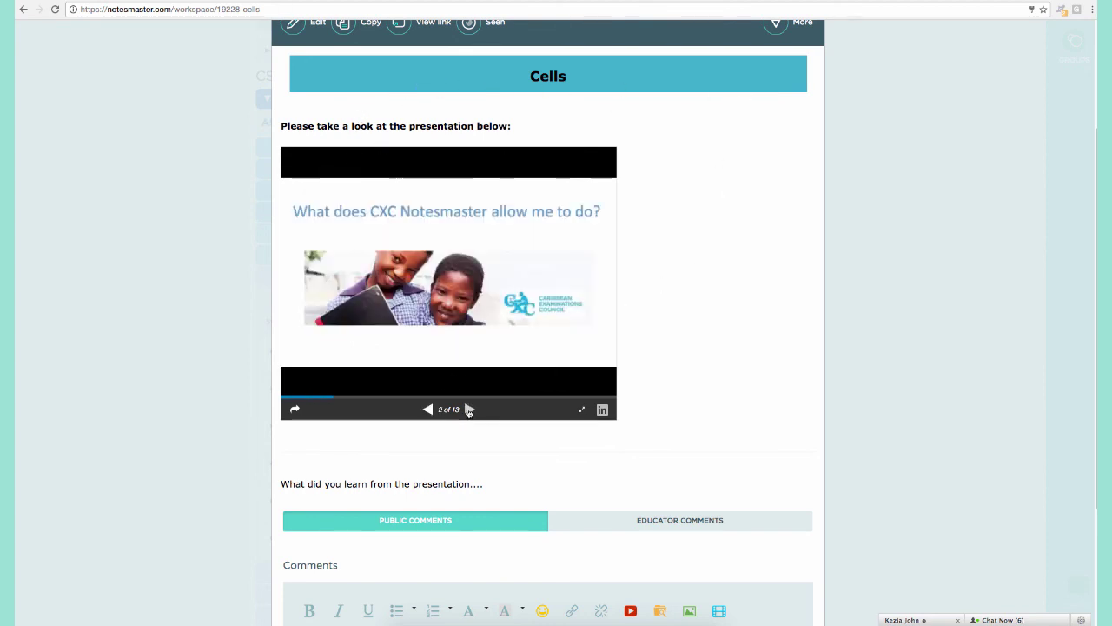
{"action": "left_click", "coordinate": [469, 409]}
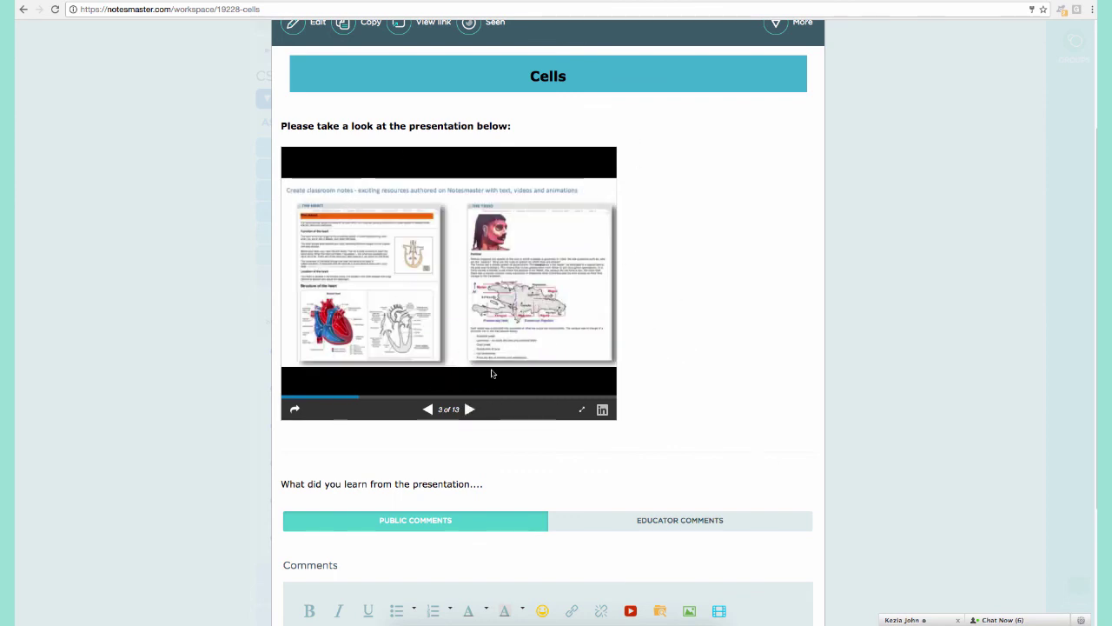
{"action": "left_click", "coordinate": [469, 409]}
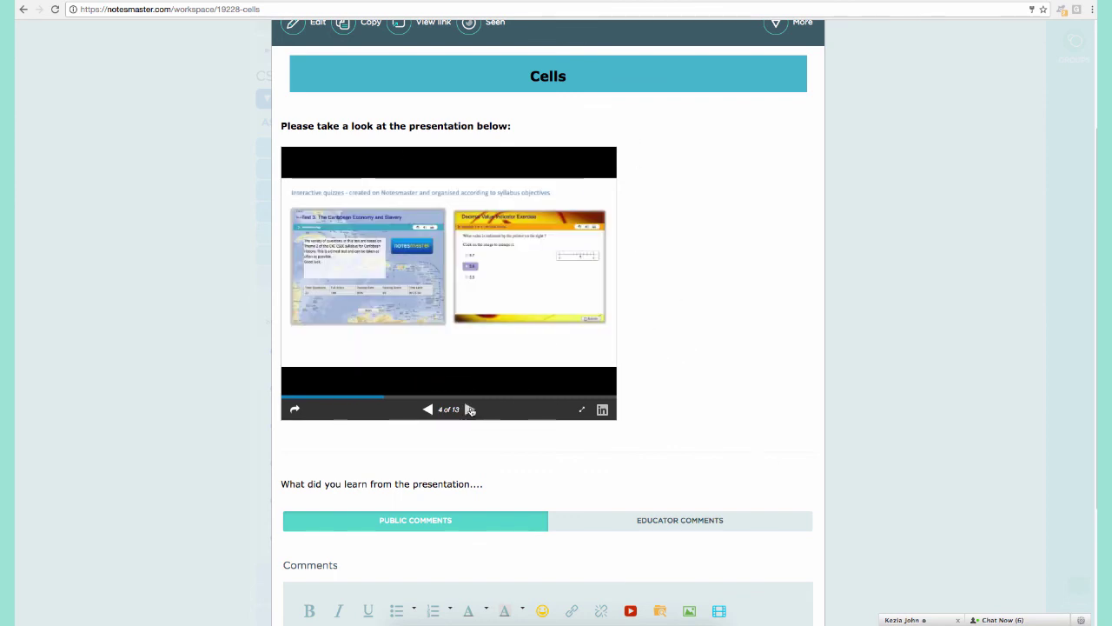
{"action": "left_click", "coordinate": [583, 411]}
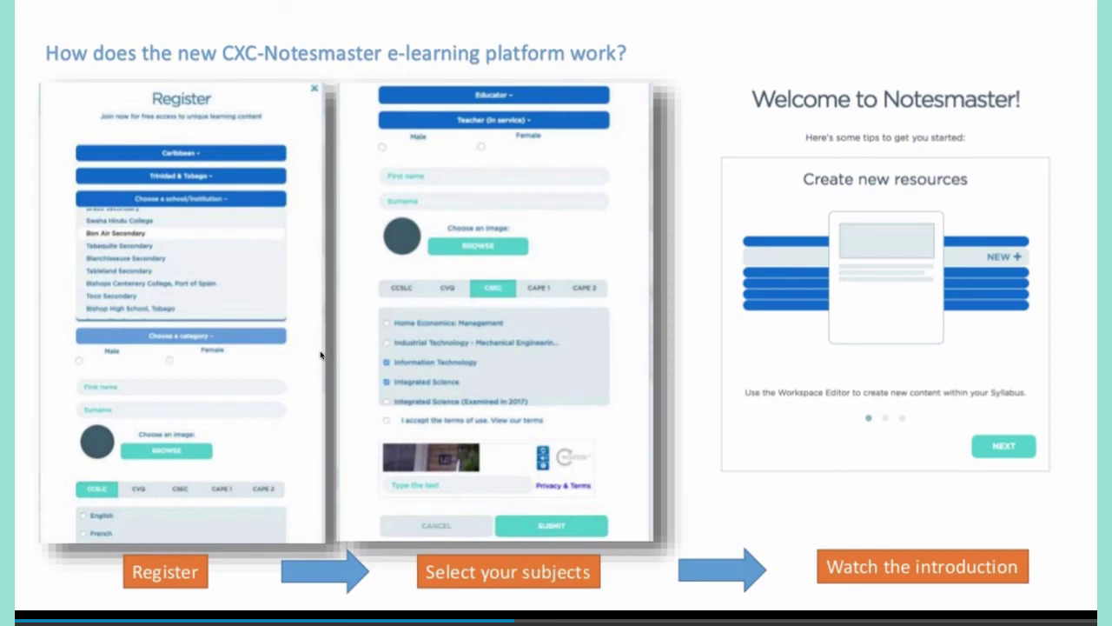
{"action": "key", "text": "Escape"}
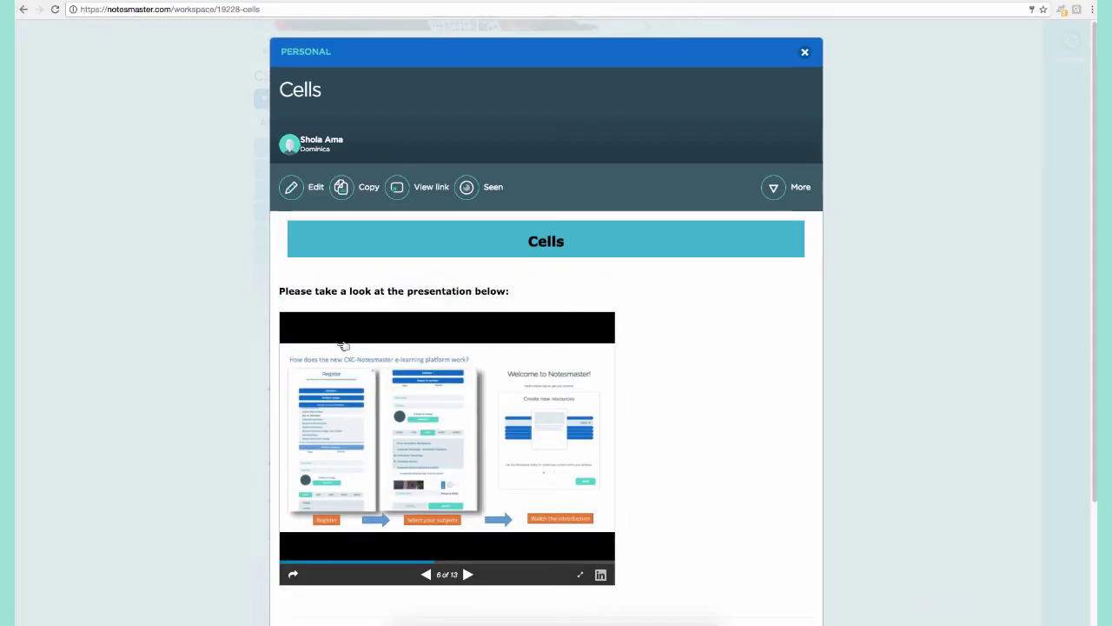
Look over the published Cells note from heading to closing question, and close it
{"action": "scroll", "coordinate": [552, 344], "scroll_direction": "down", "scroll_amount": 3}
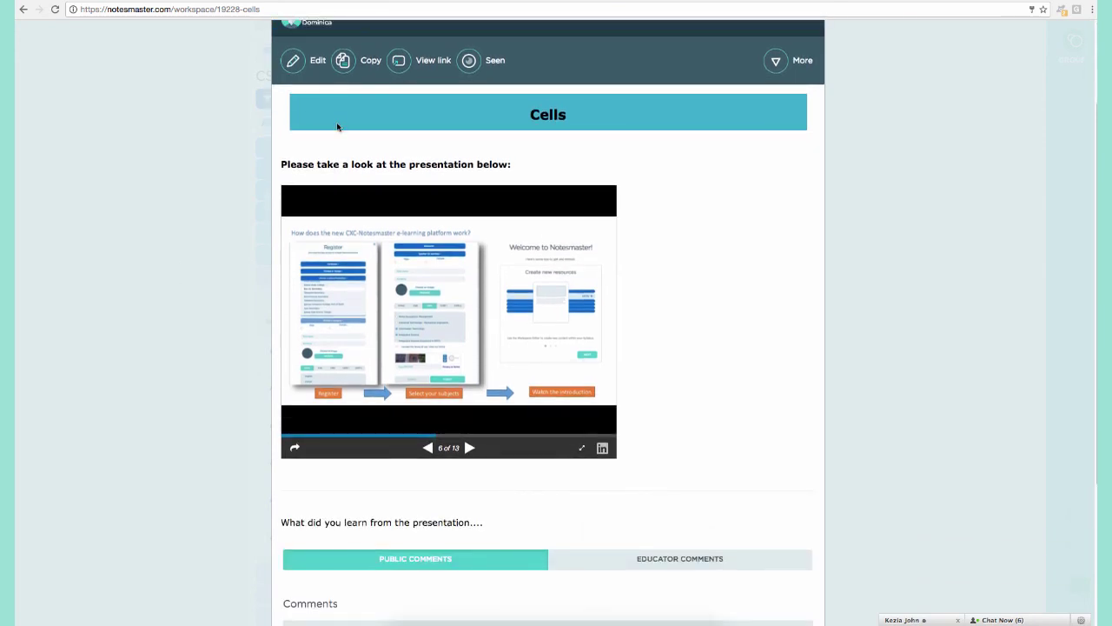
{"action": "scroll", "coordinate": [509, 344], "scroll_direction": "up", "scroll_amount": 2}
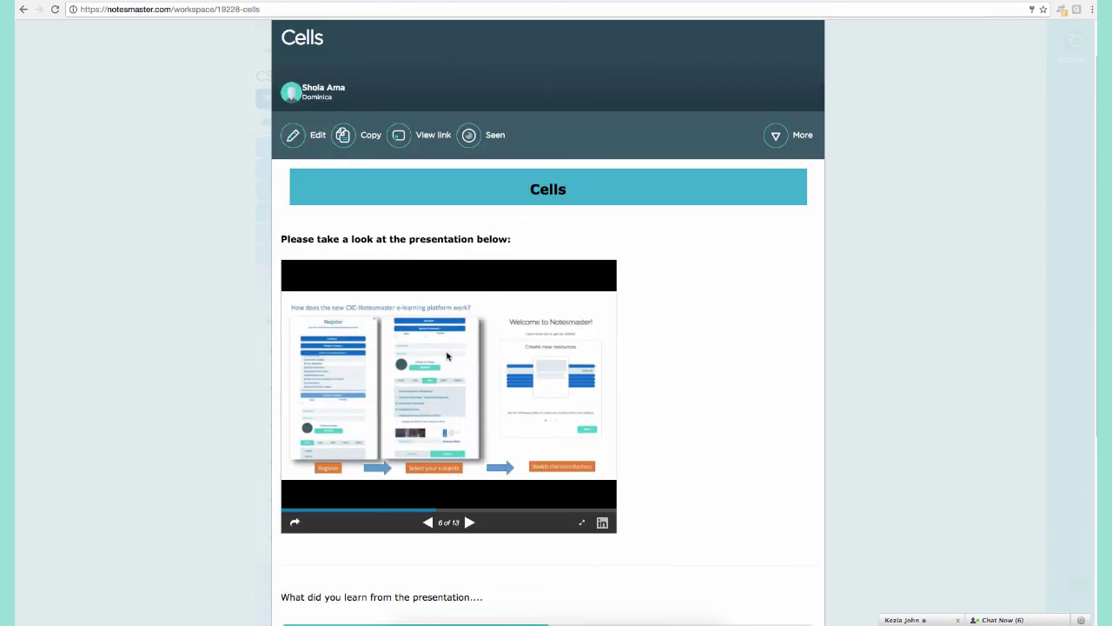
{"action": "scroll", "coordinate": [708, 369], "scroll_direction": "up", "scroll_amount": 1}
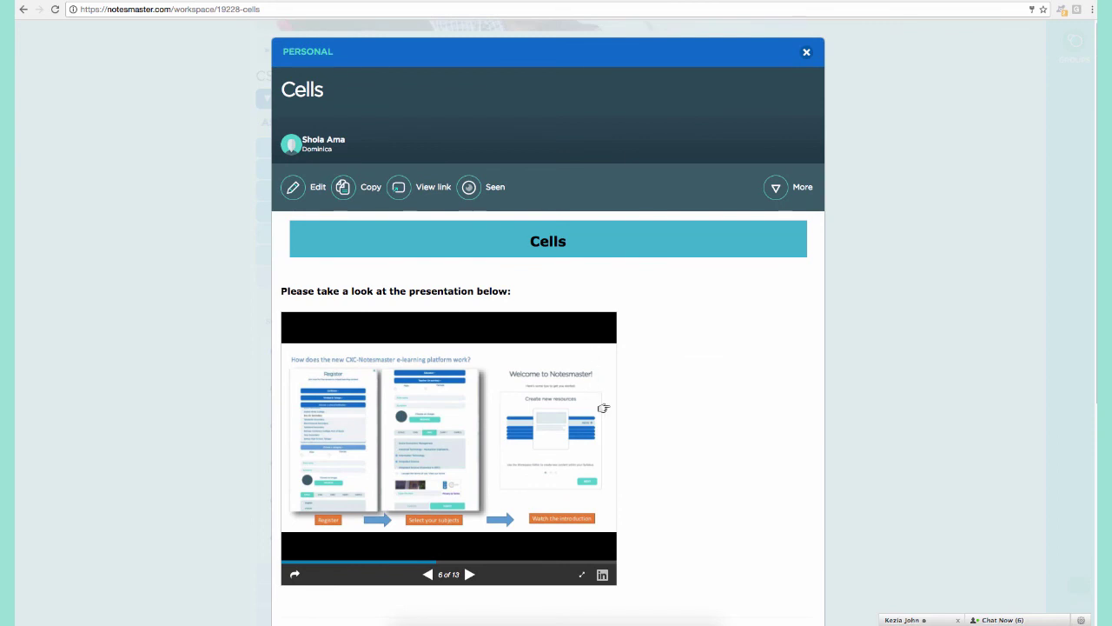
{"action": "scroll", "coordinate": [313, 573], "scroll_direction": "down", "scroll_amount": 1}
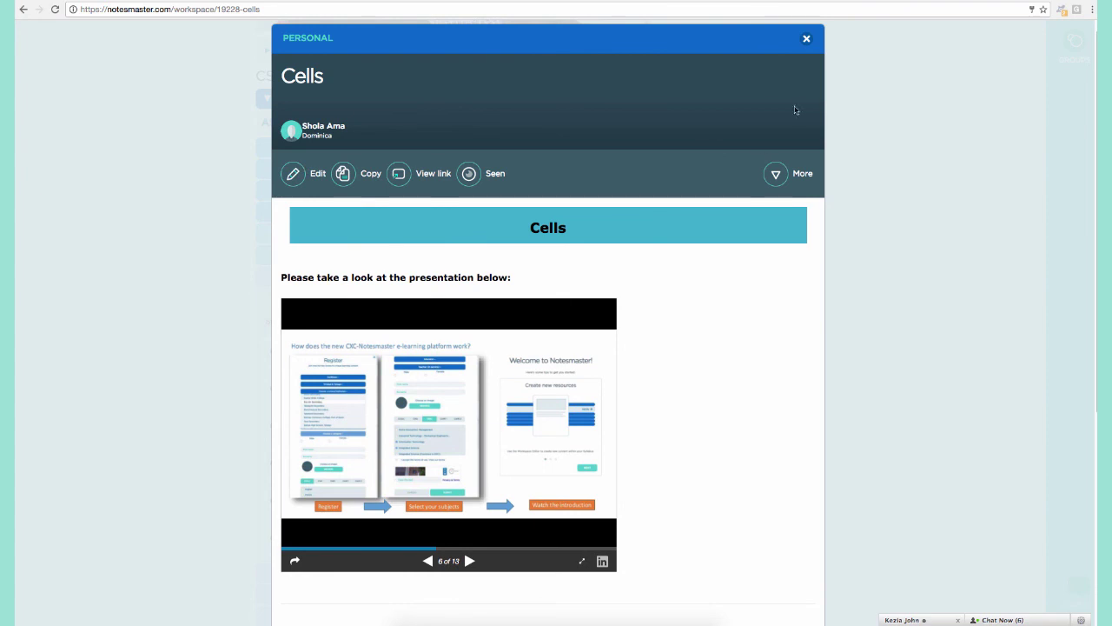
{"action": "left_click", "coordinate": [806, 39]}
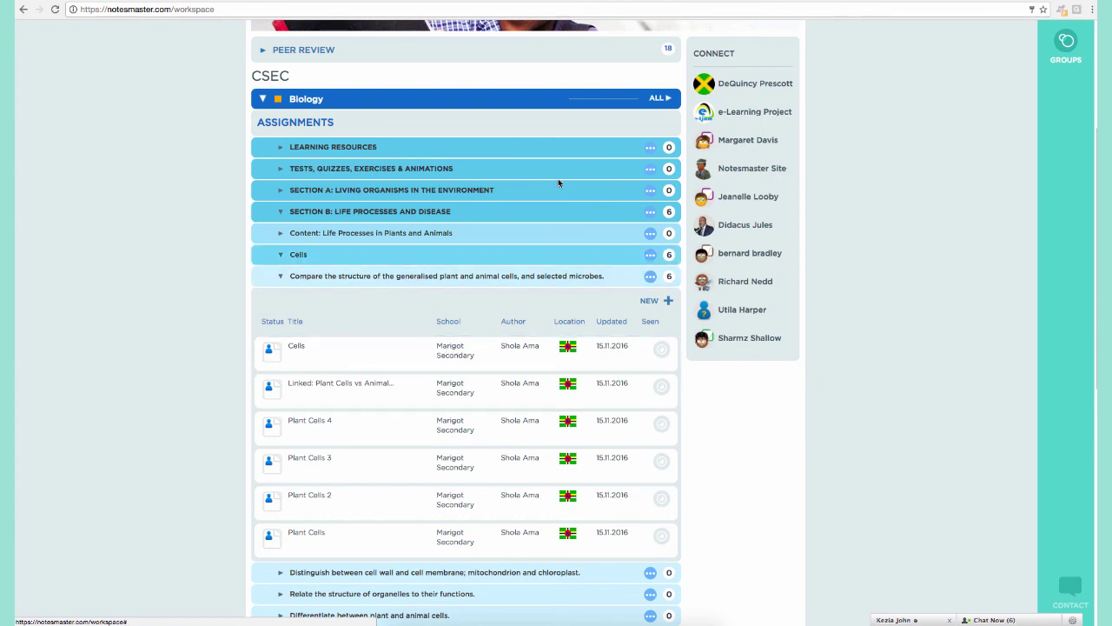
{"action": "left_click", "coordinate": [810, 0]}
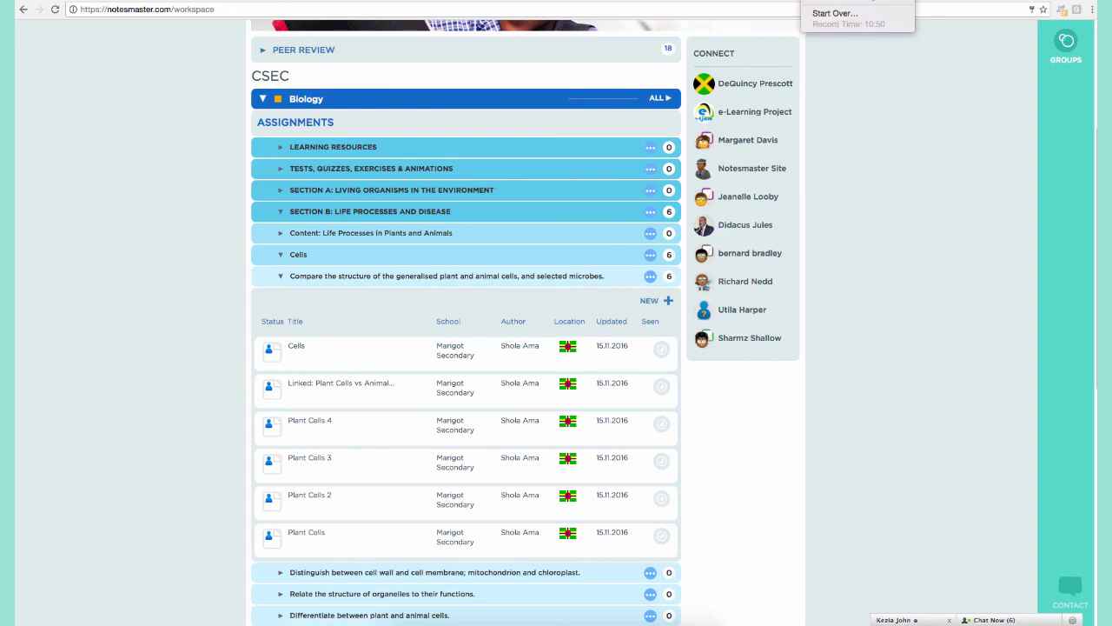